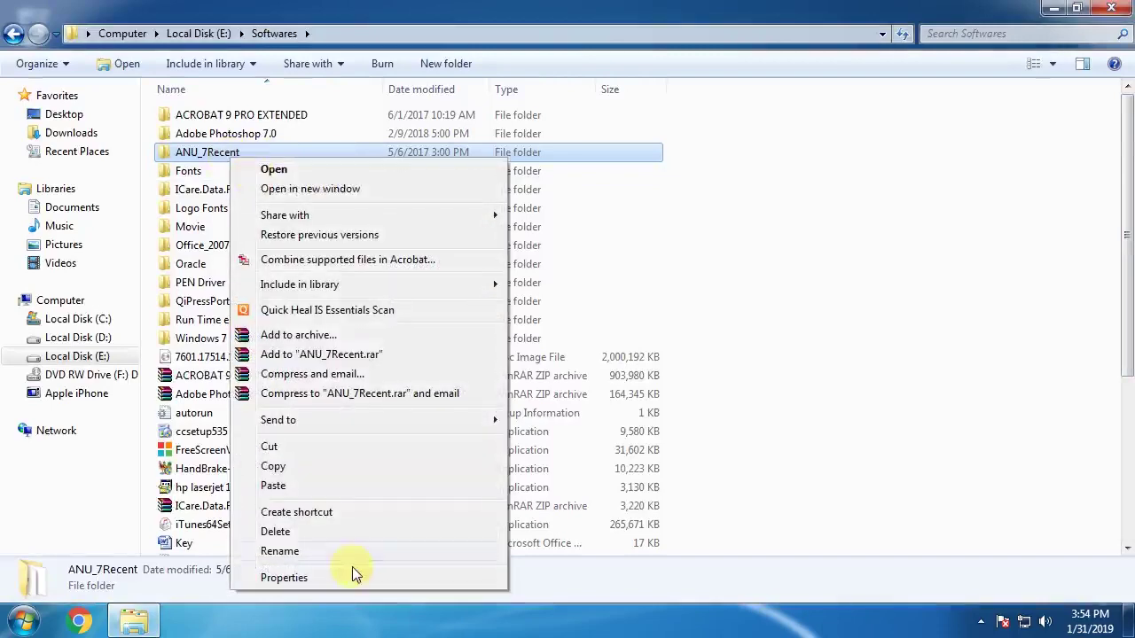
# Check the ANU_7Recent folder's properties and open the folder
pyautogui.click(345, 573)
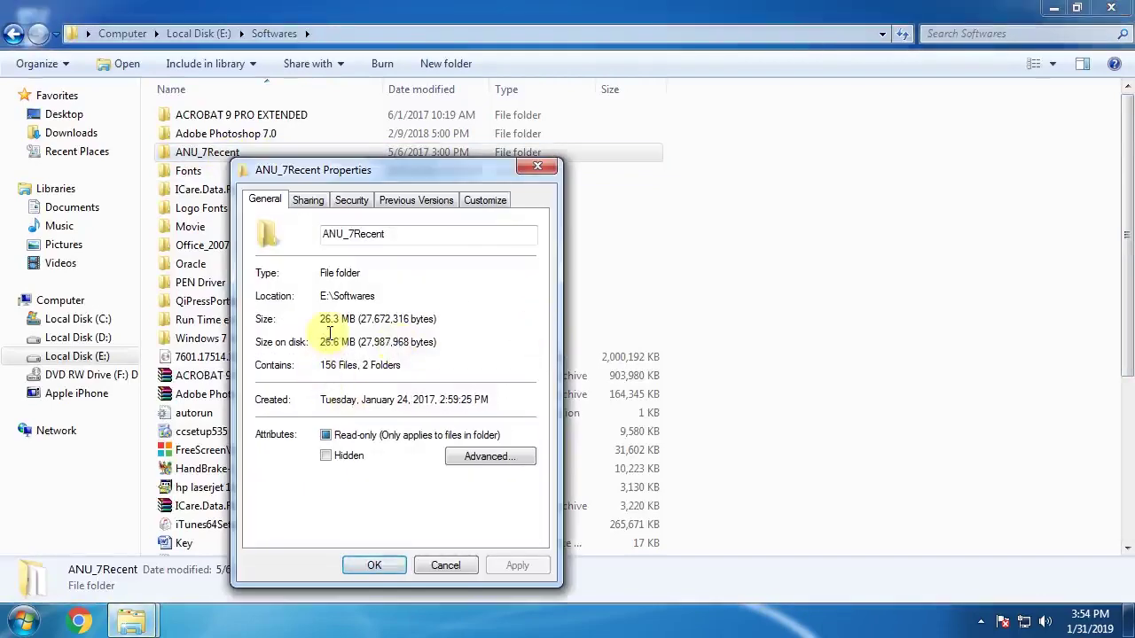
pyautogui.click(444, 565)
pyautogui.doubleClick(222, 156)
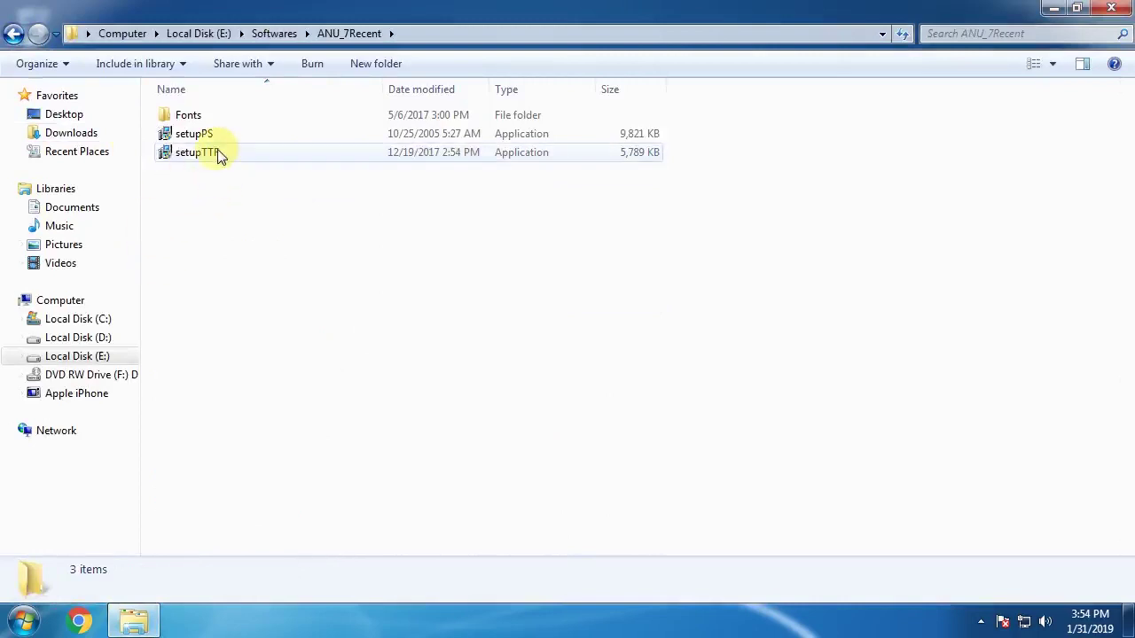
# Set the compatibility mode of setupTTF to Windows XP (Service Pack 3) for all users
pyautogui.click(203, 154)
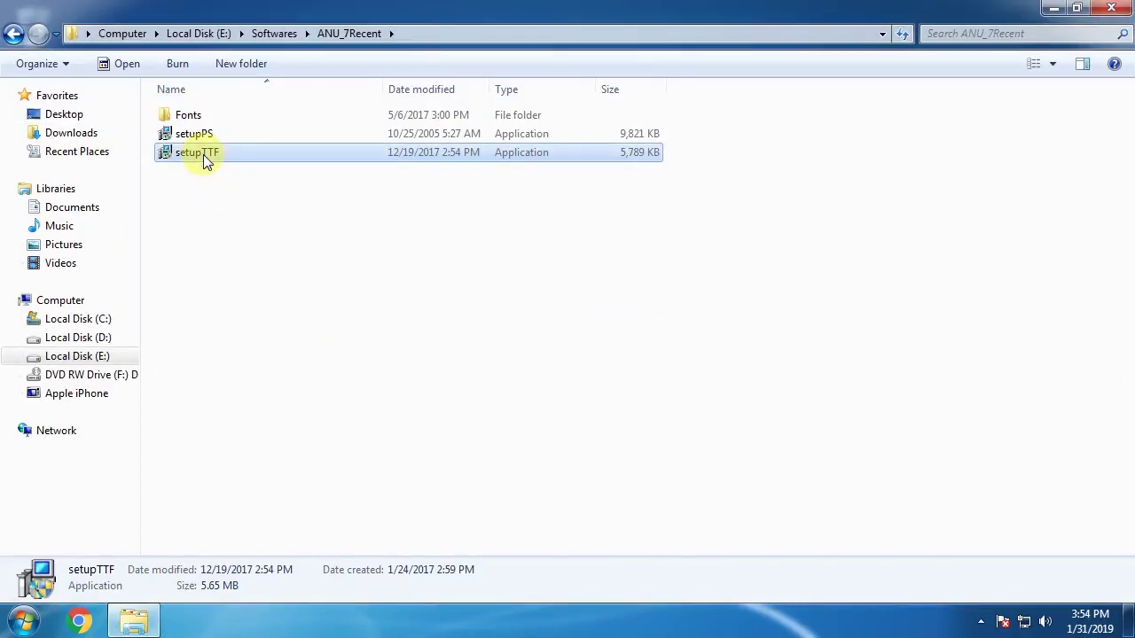
pyautogui.rightClick(228, 143)
pyautogui.click(213, 155)
pyautogui.rightClick(213, 155)
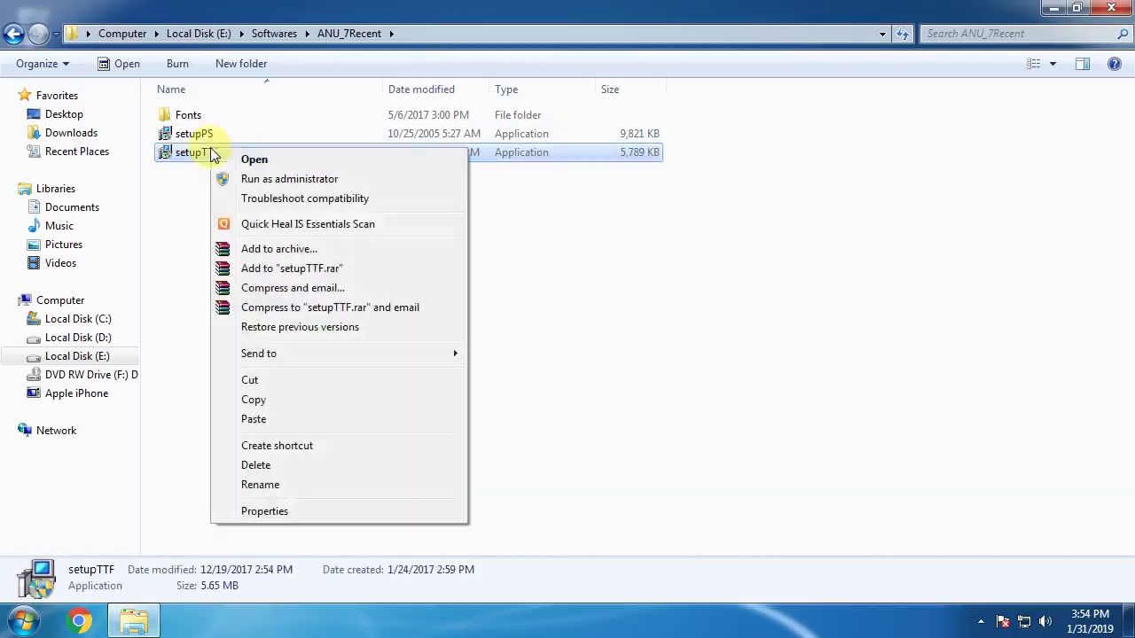
pyautogui.click(278, 515)
pyautogui.click(376, 185)
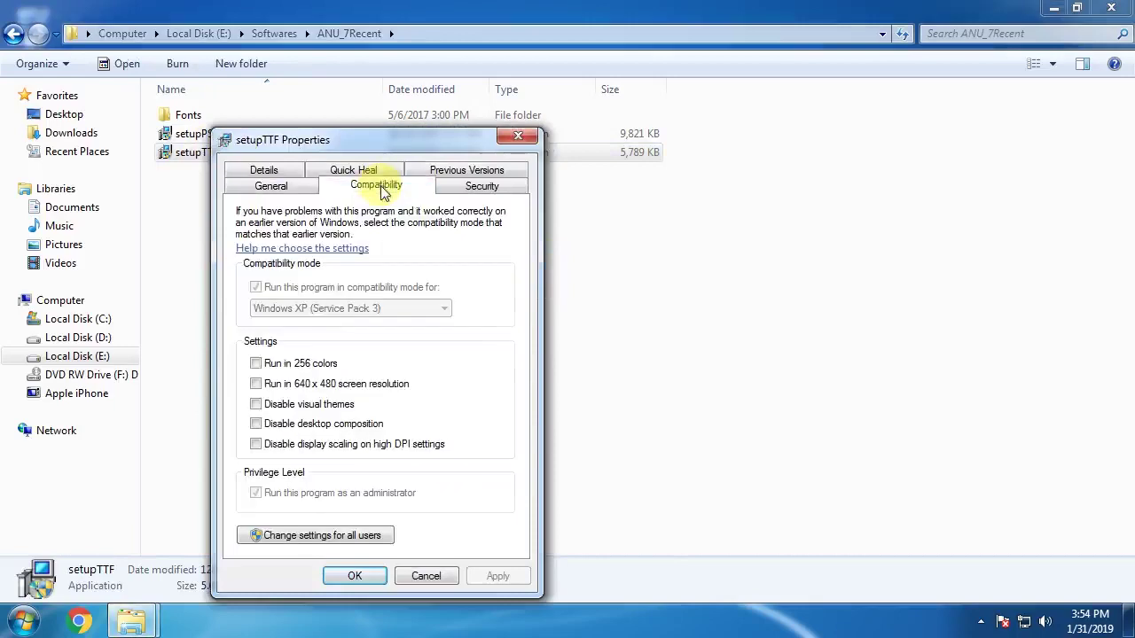
pyautogui.click(255, 289)
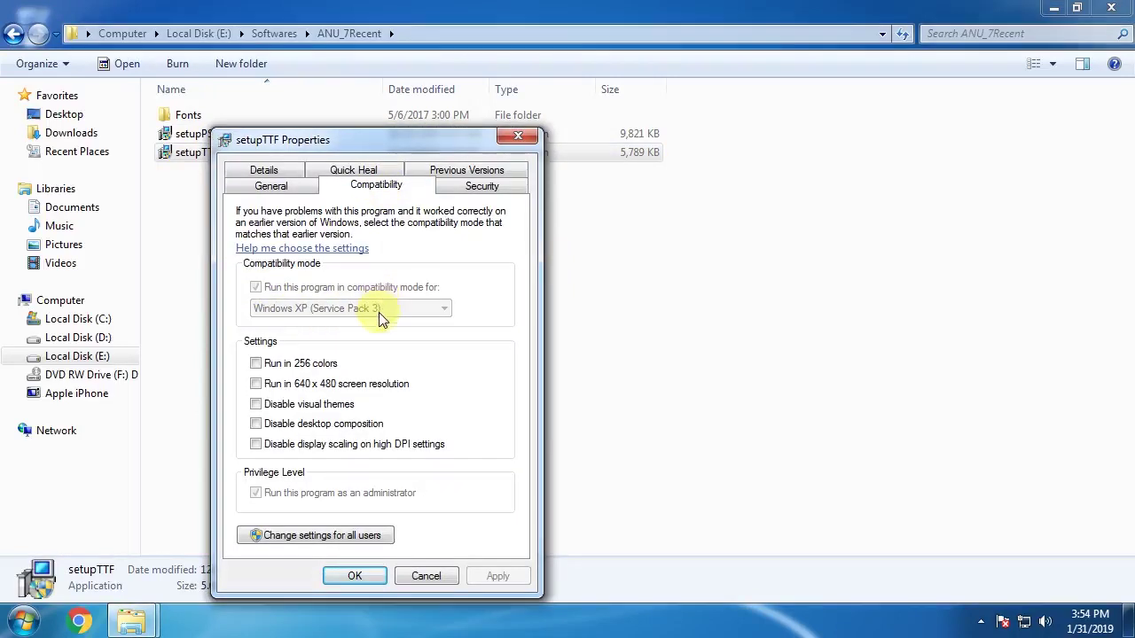
pyautogui.click(312, 535)
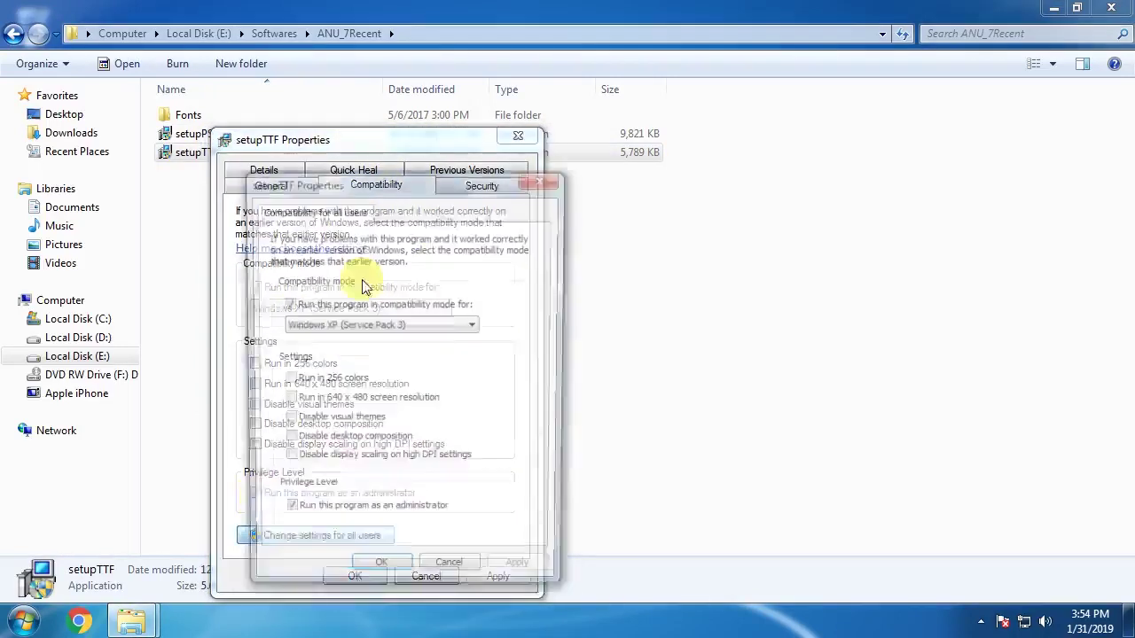
pyautogui.click(381, 326)
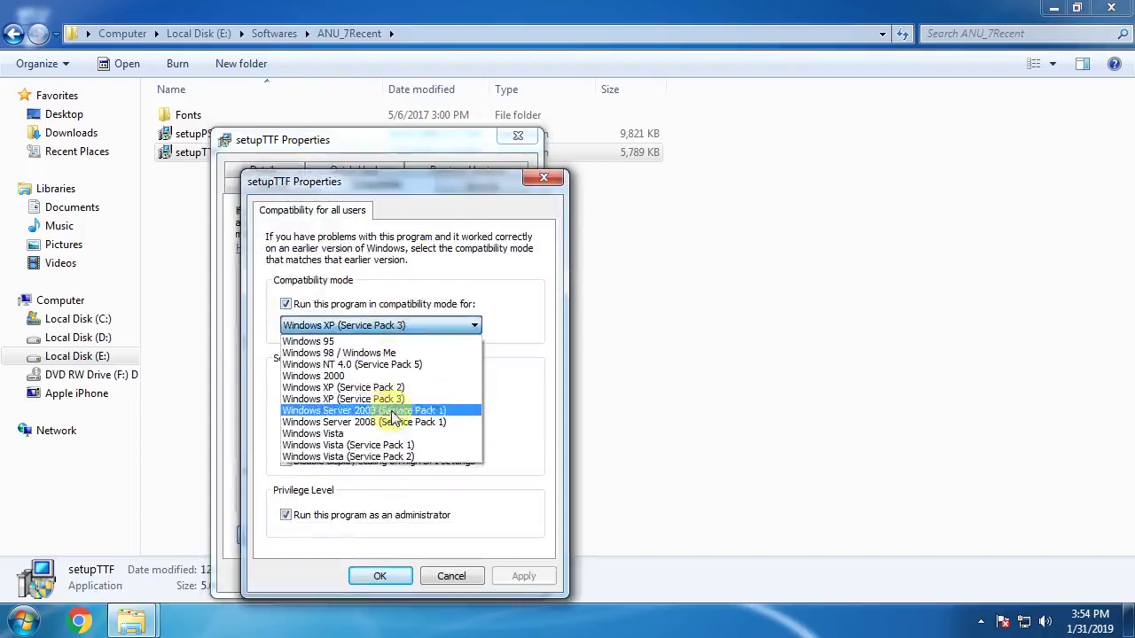
pyautogui.click(395, 399)
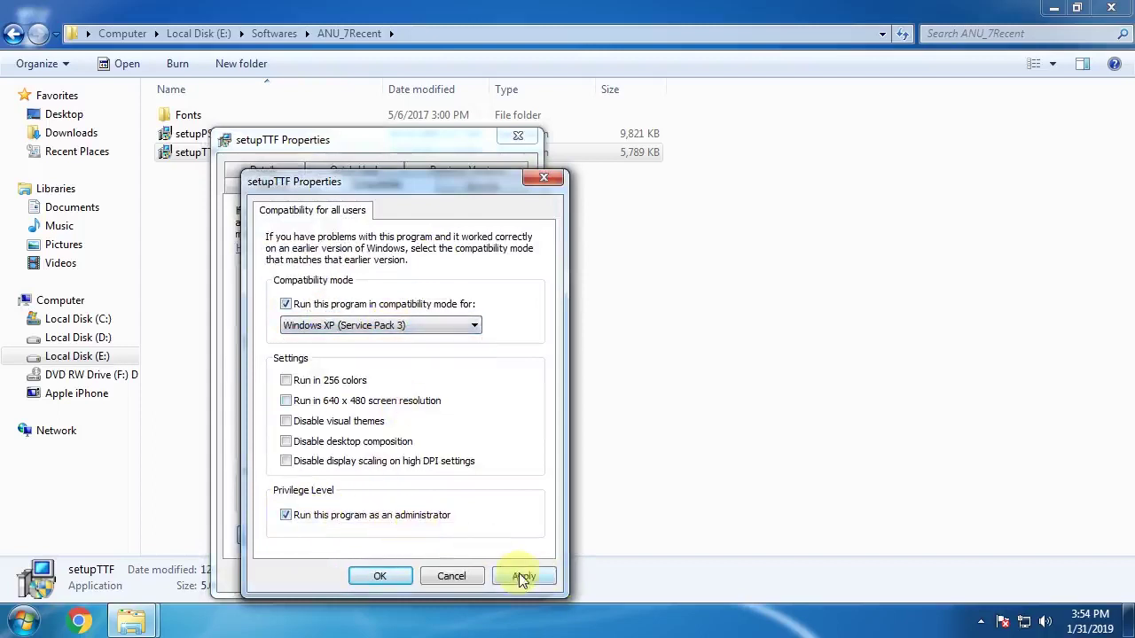
pyautogui.click(380, 576)
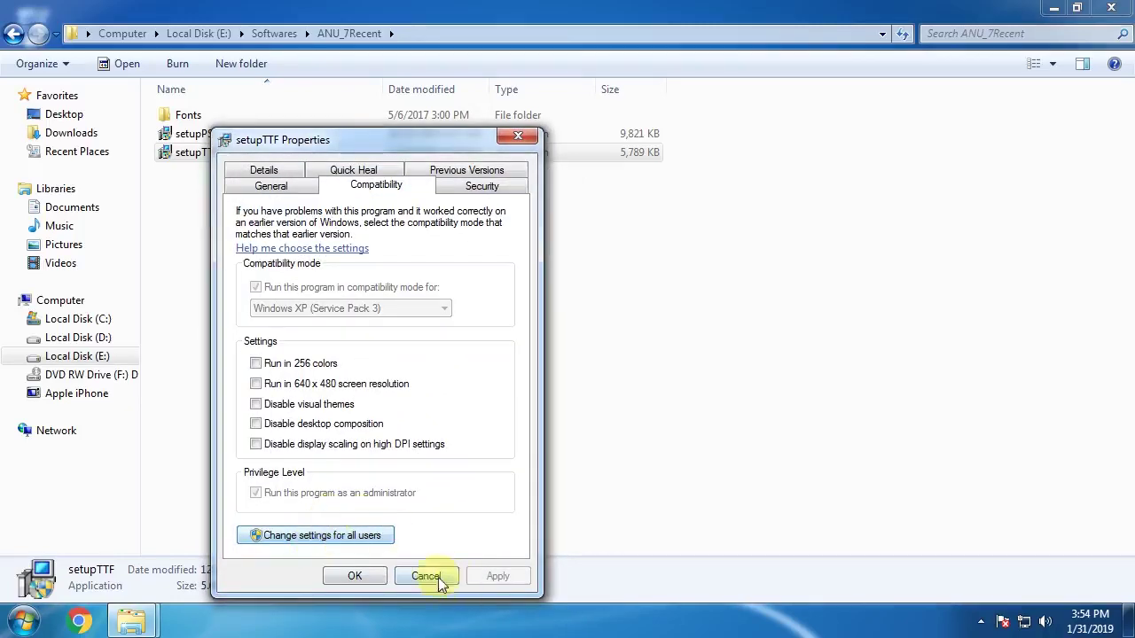
pyautogui.click(357, 575)
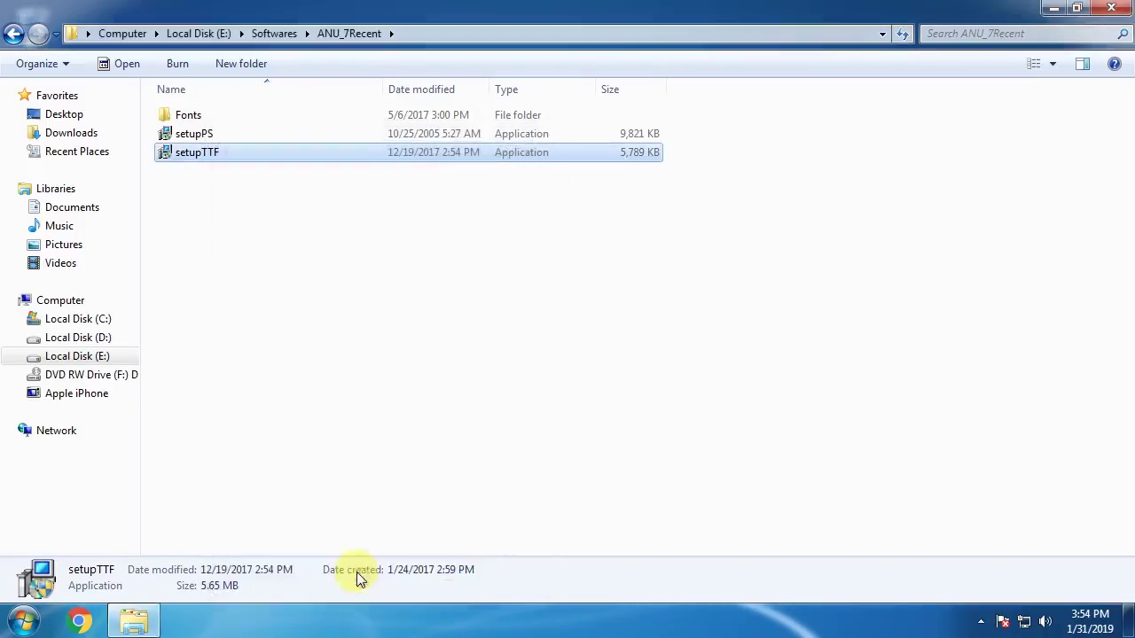
# Set the compatibility mode of setupPS to Windows XP (Service Pack 3) for all users
pyautogui.click(231, 143)
pyautogui.rightClick(232, 143)
pyautogui.click(286, 501)
pyautogui.click(401, 188)
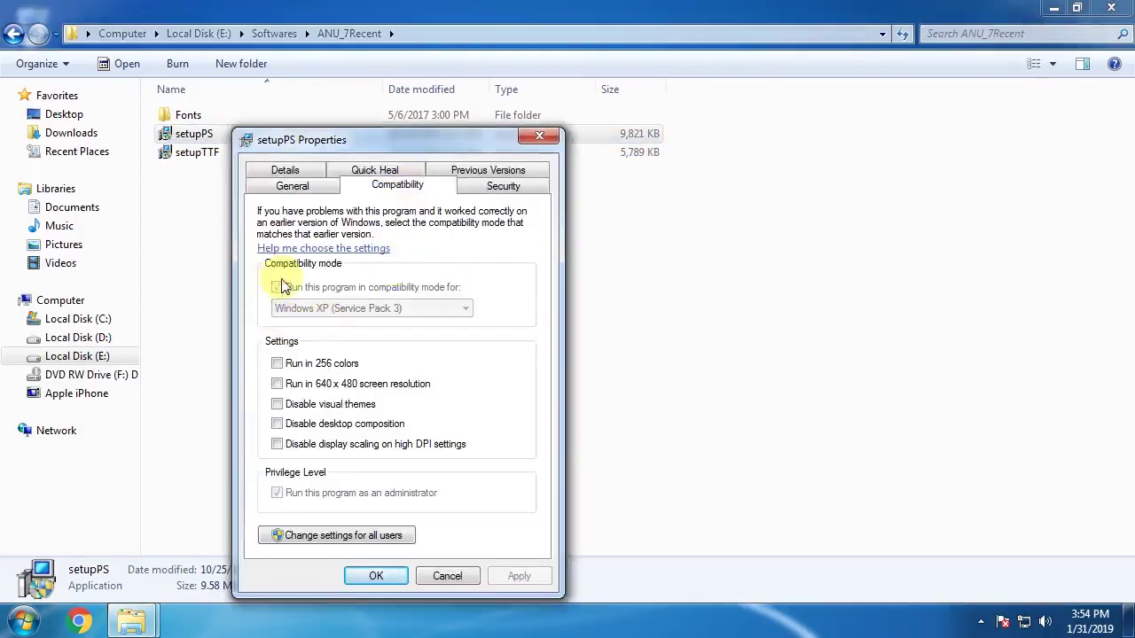
pyautogui.click(325, 545)
pyautogui.click(429, 326)
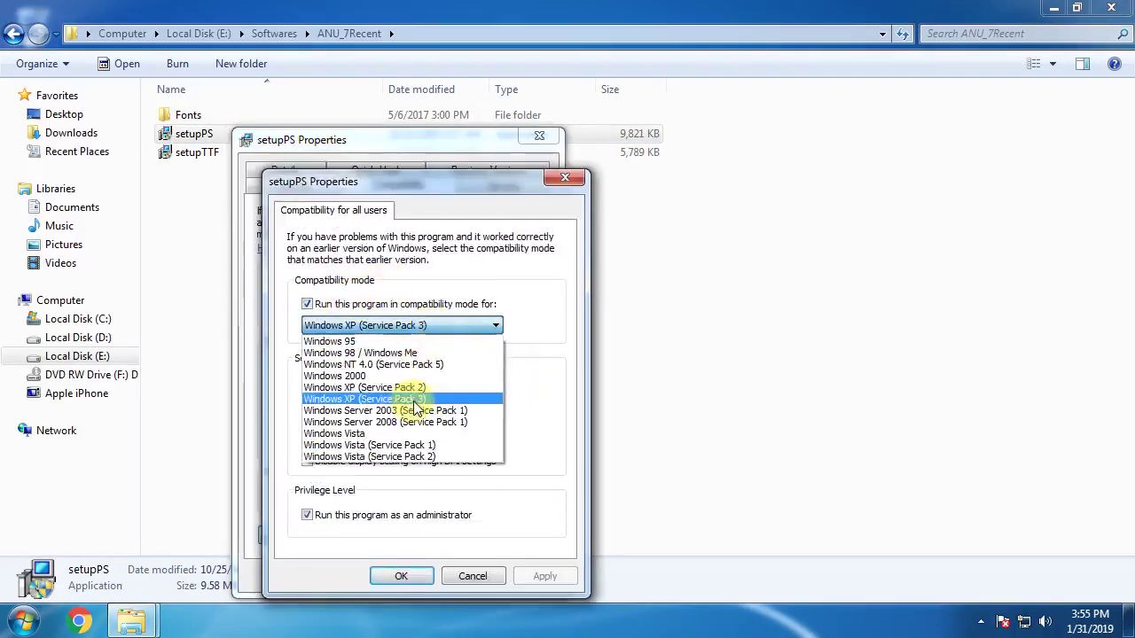
pyautogui.click(414, 401)
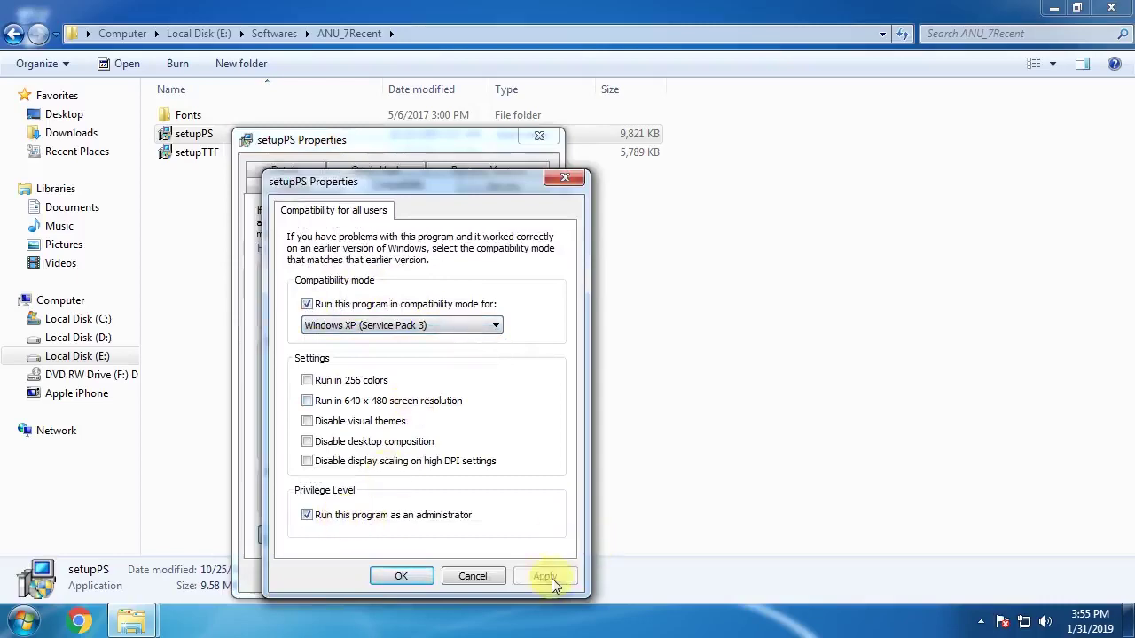
pyautogui.click(404, 576)
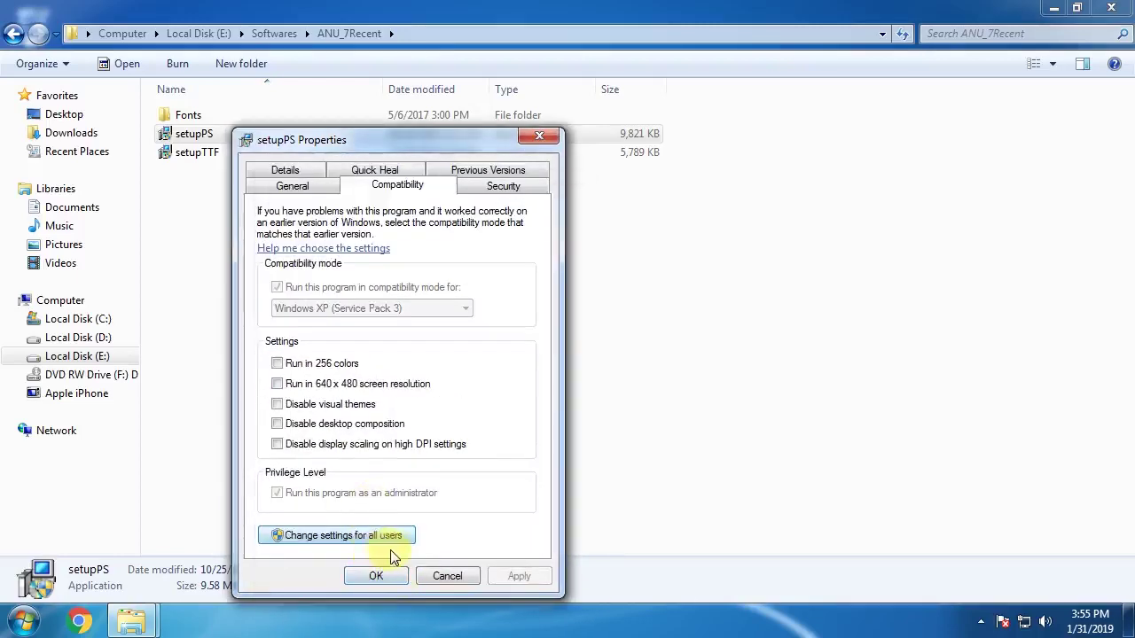
pyautogui.click(373, 577)
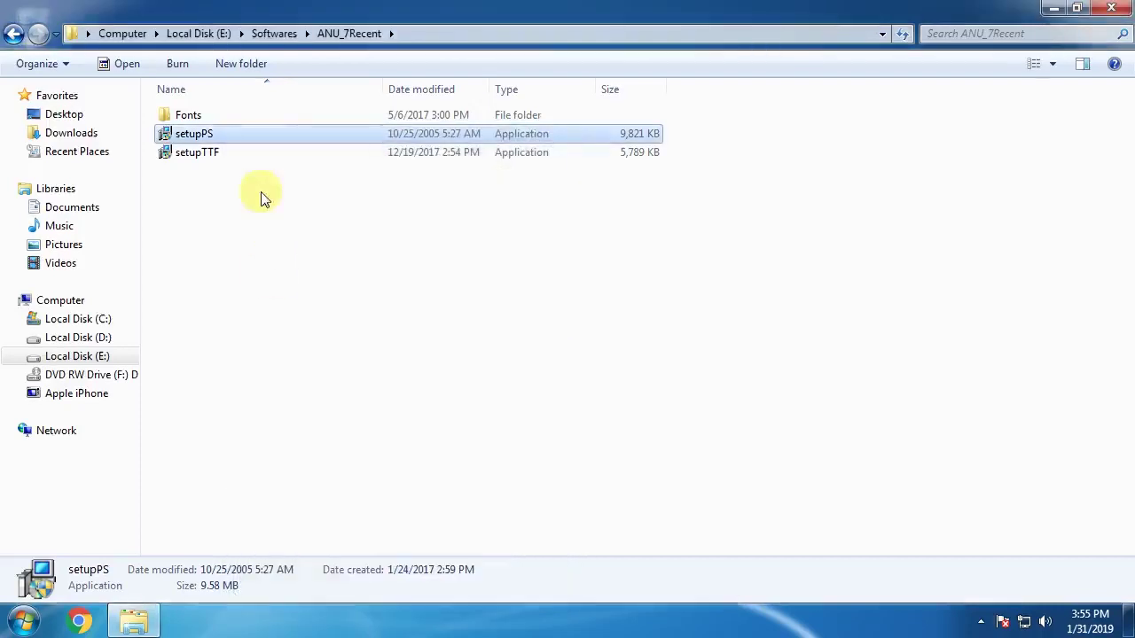
# Run setupPS as administrator and complete the full Anu Script Manager installation, choosing to restart the computer later
pyautogui.rightClick(229, 142)
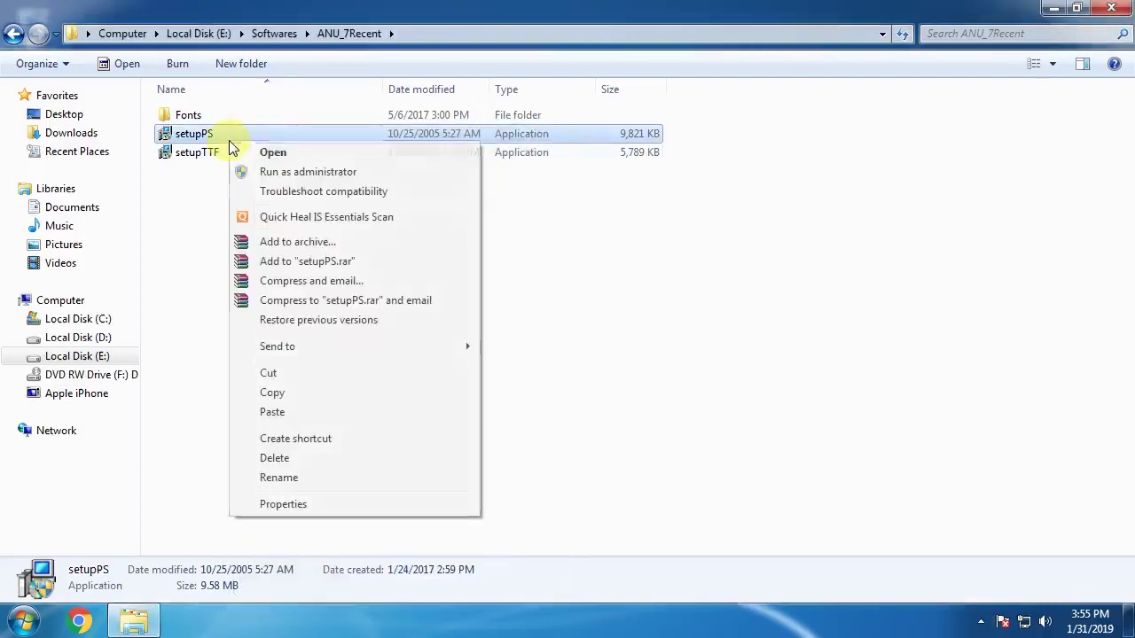
pyautogui.click(275, 172)
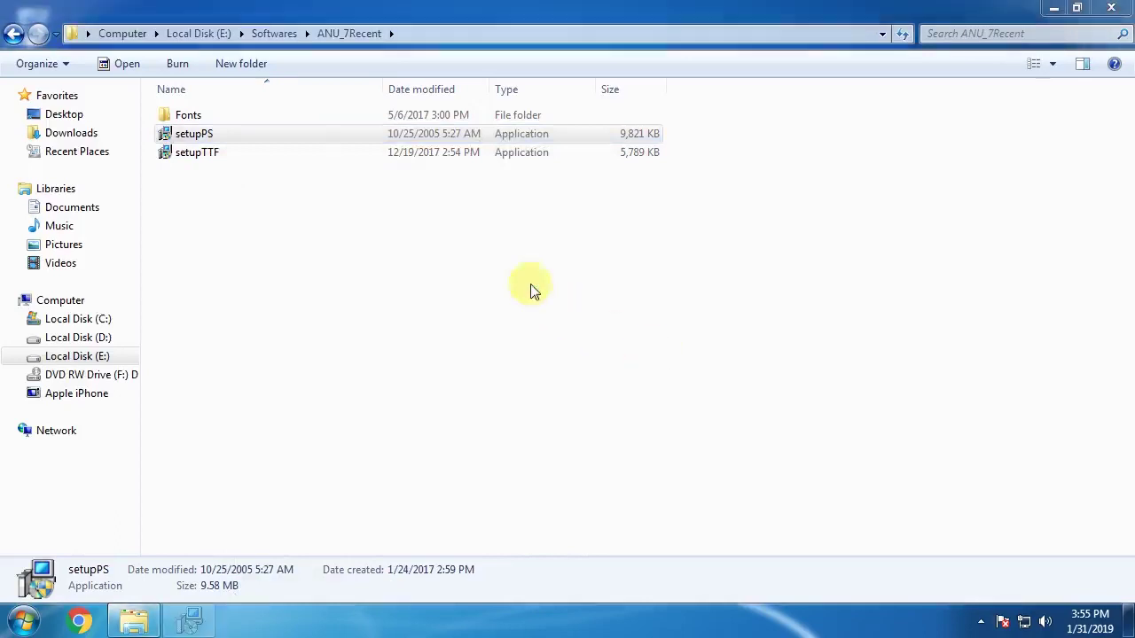
pyautogui.click(667, 452)
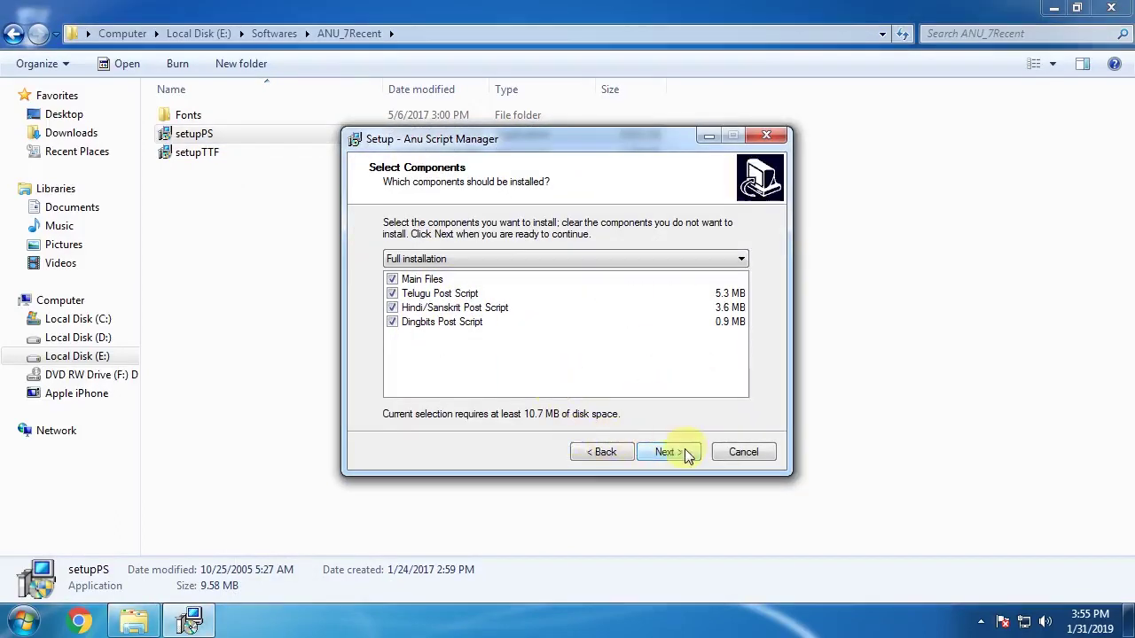
pyautogui.click(684, 453)
pyautogui.click(683, 454)
pyautogui.click(671, 454)
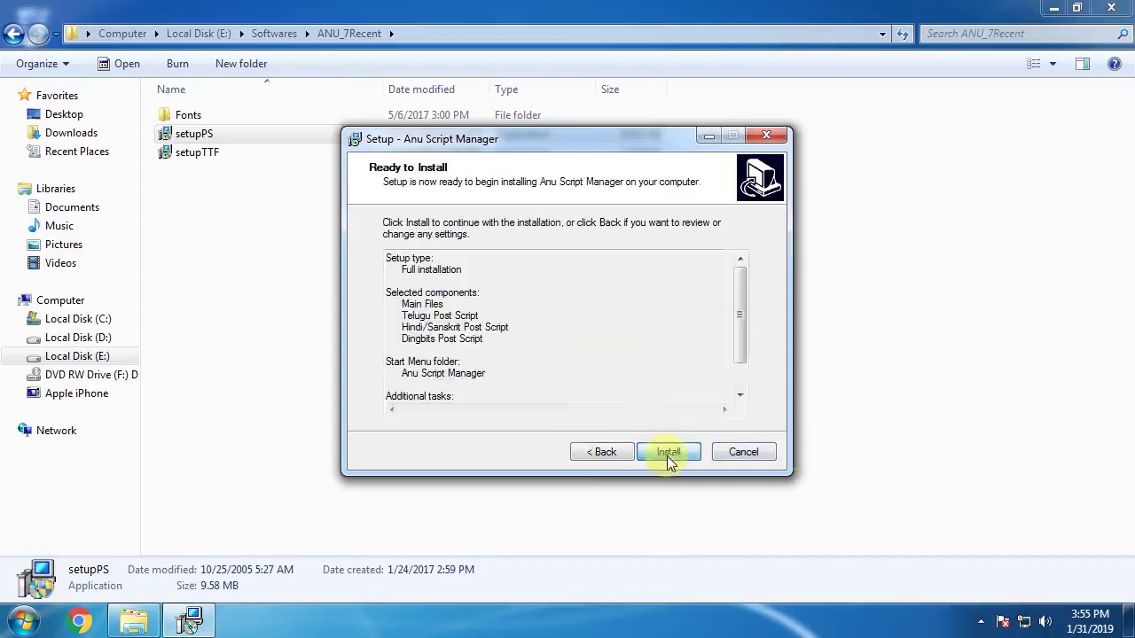
pyautogui.click(669, 450)
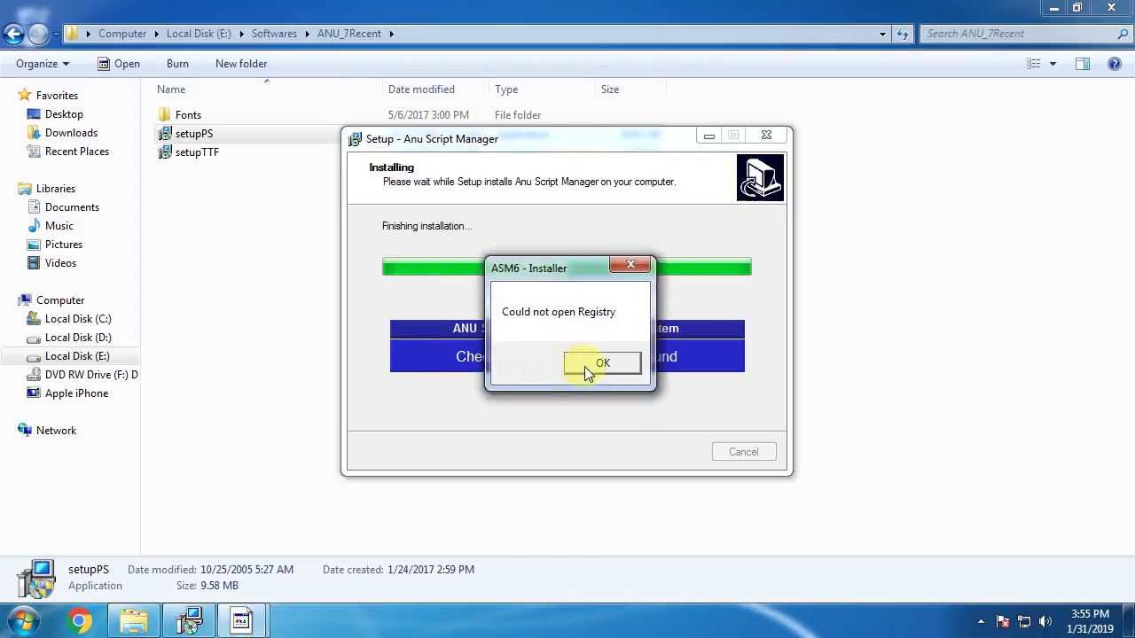
pyautogui.click(584, 367)
pyautogui.click(559, 282)
pyautogui.click(660, 450)
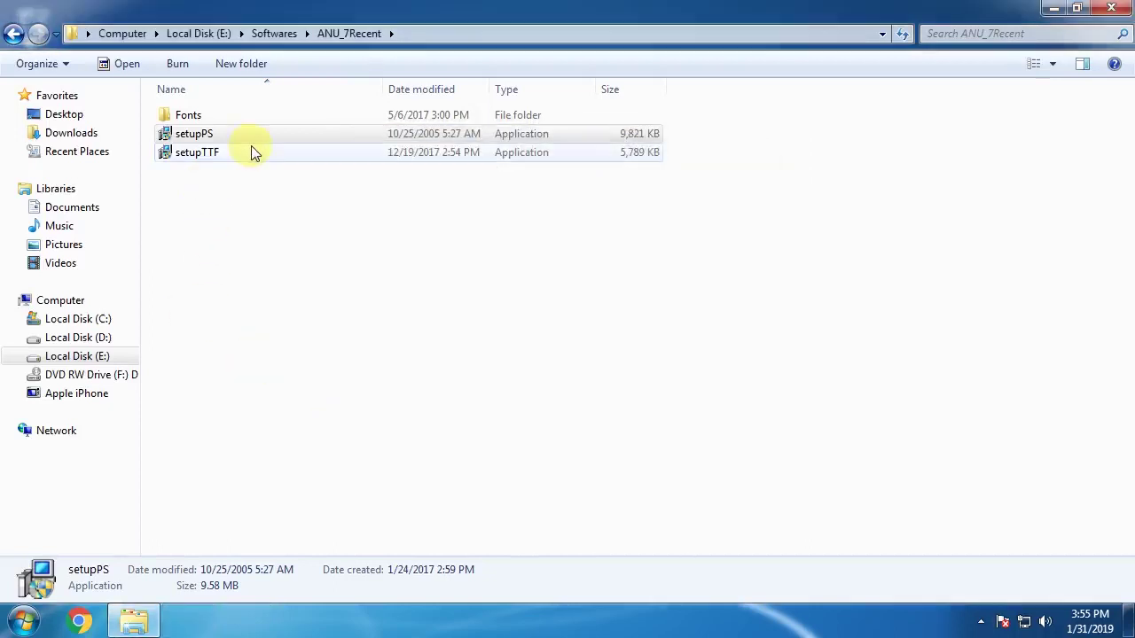
# Run setupTTF as administrator and complete the full installation with the True Type components, without restarting the computer
pyautogui.click(251, 148)
pyautogui.rightClick(251, 147)
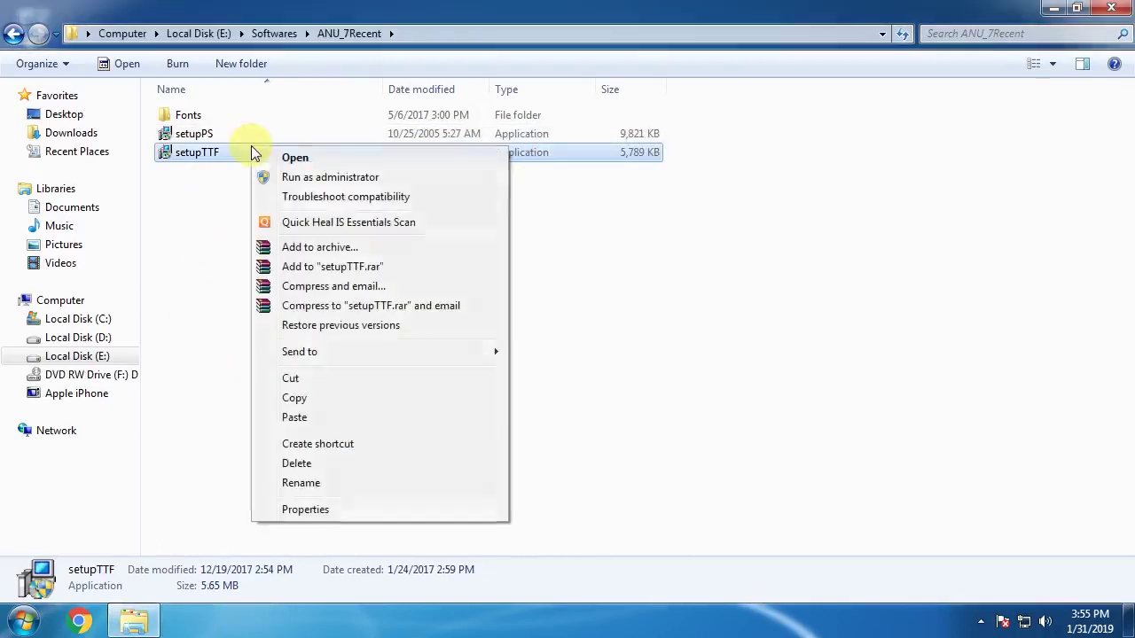
pyautogui.click(371, 181)
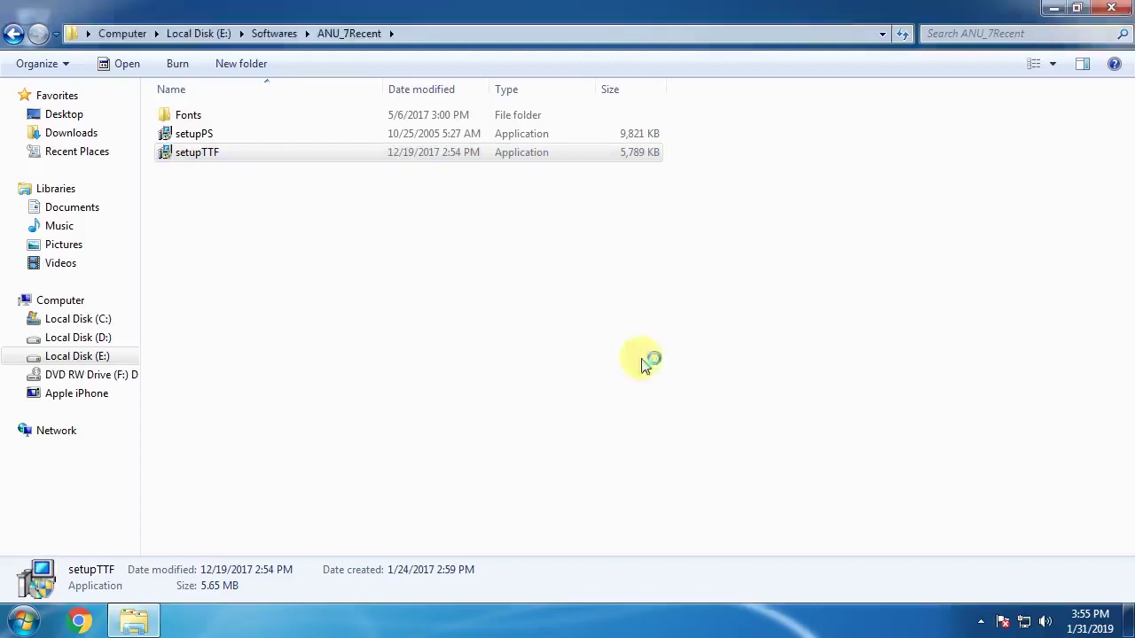
pyautogui.click(670, 450)
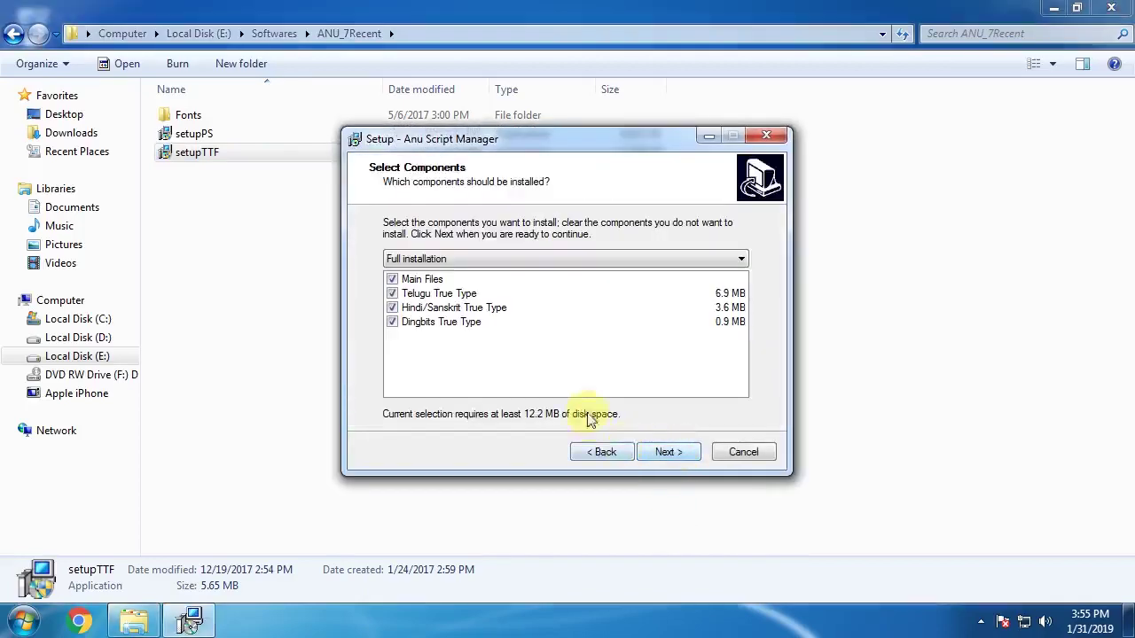
pyautogui.click(679, 453)
pyautogui.click(688, 454)
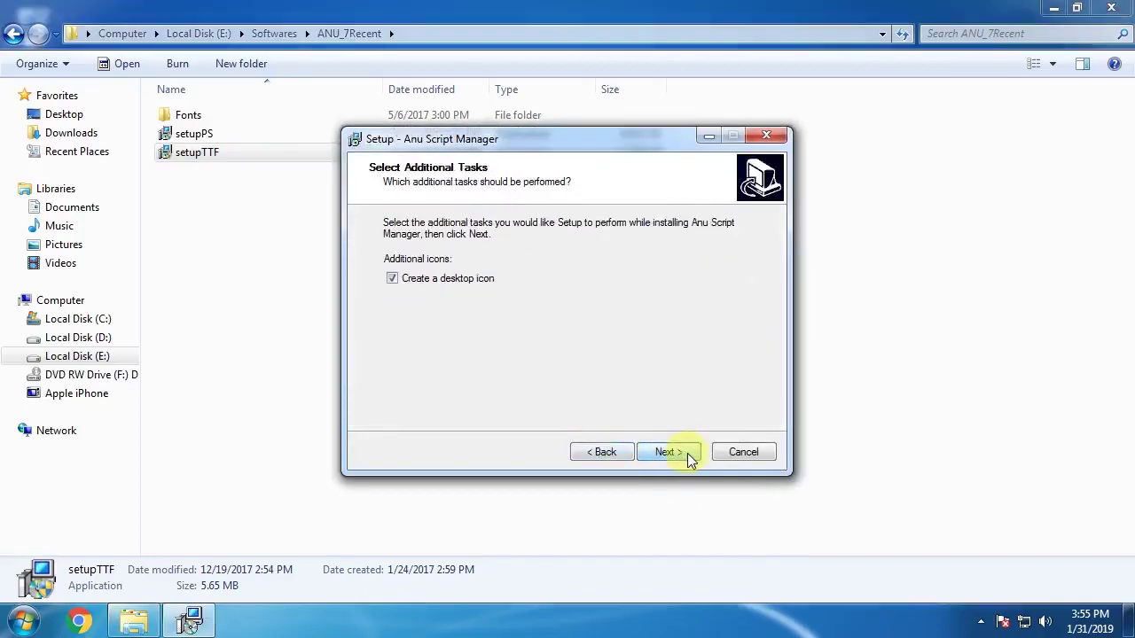
pyautogui.click(688, 454)
pyautogui.click(688, 454)
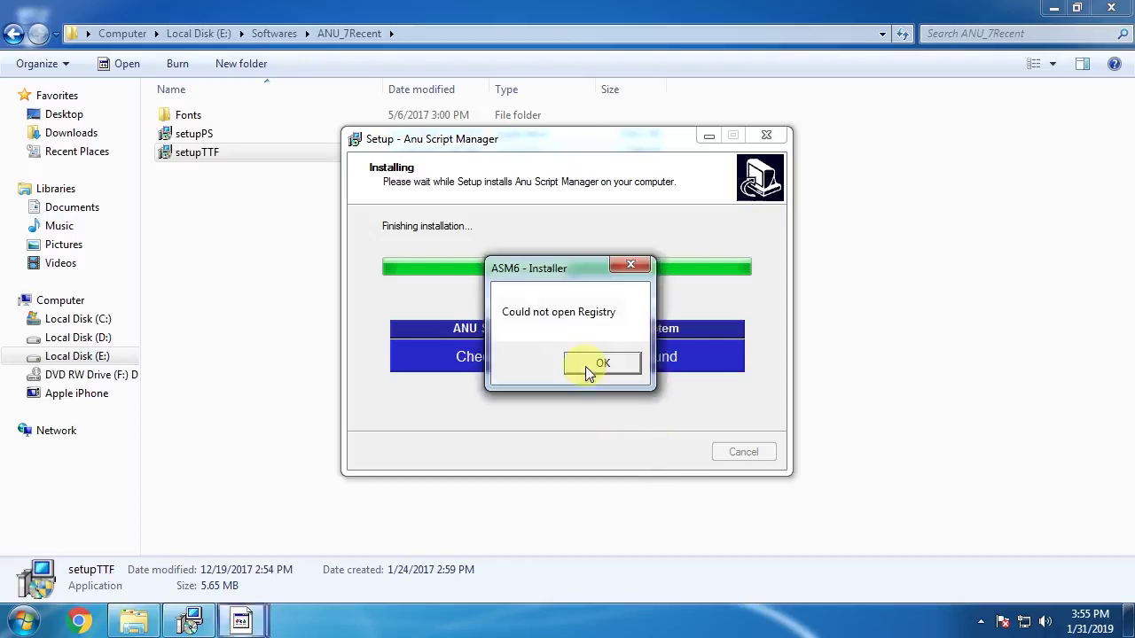
pyautogui.click(606, 362)
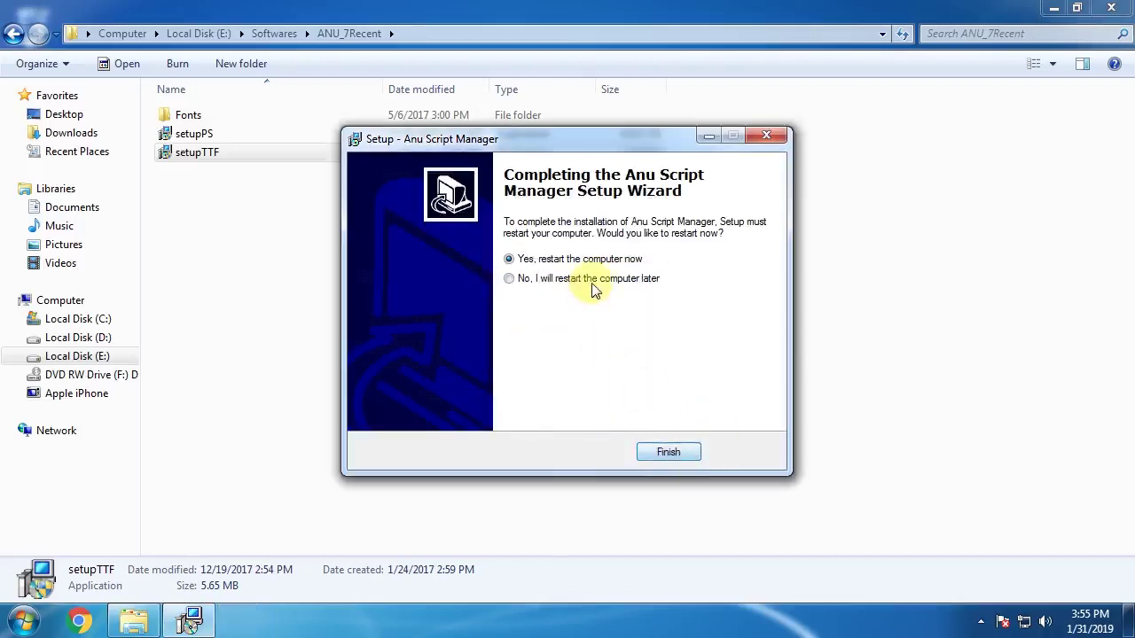
pyautogui.click(689, 457)
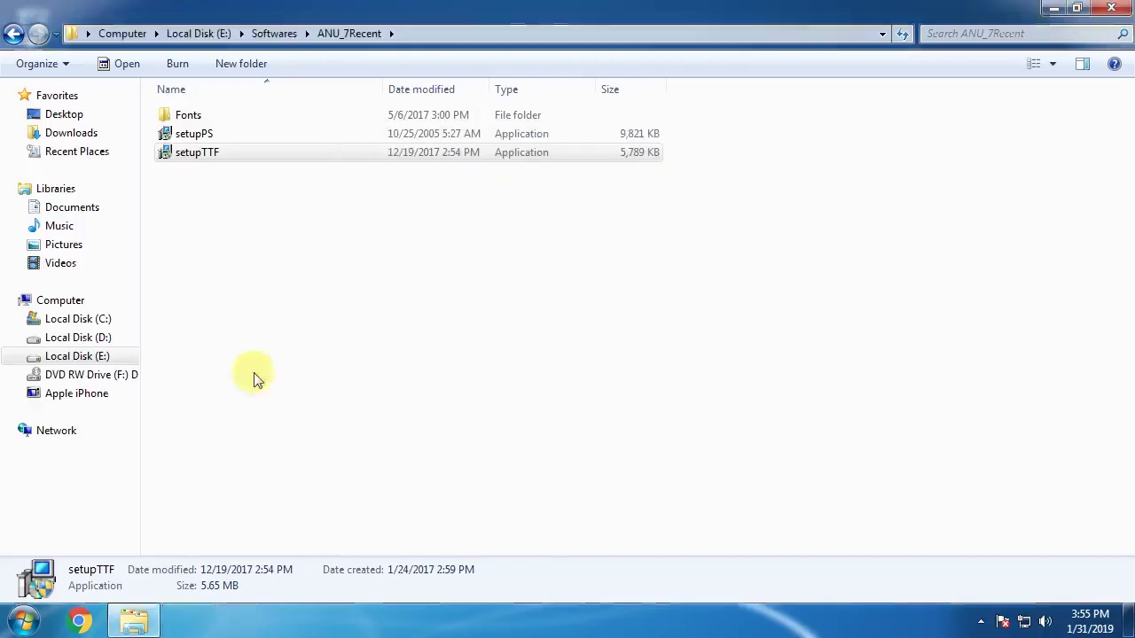
# Close the setup folder window and open the ttf folder inside AnuSM on Local Disk (C:)
pyautogui.click(1124, 7)
pyautogui.press('super')
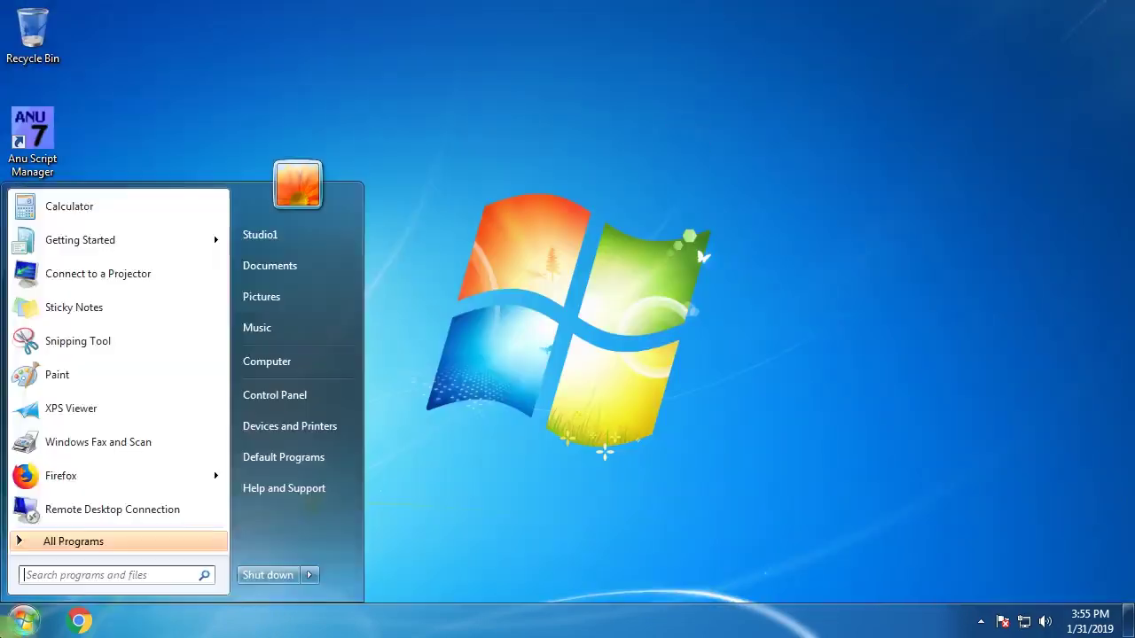
pyautogui.click(302, 359)
pyautogui.doubleClick(264, 146)
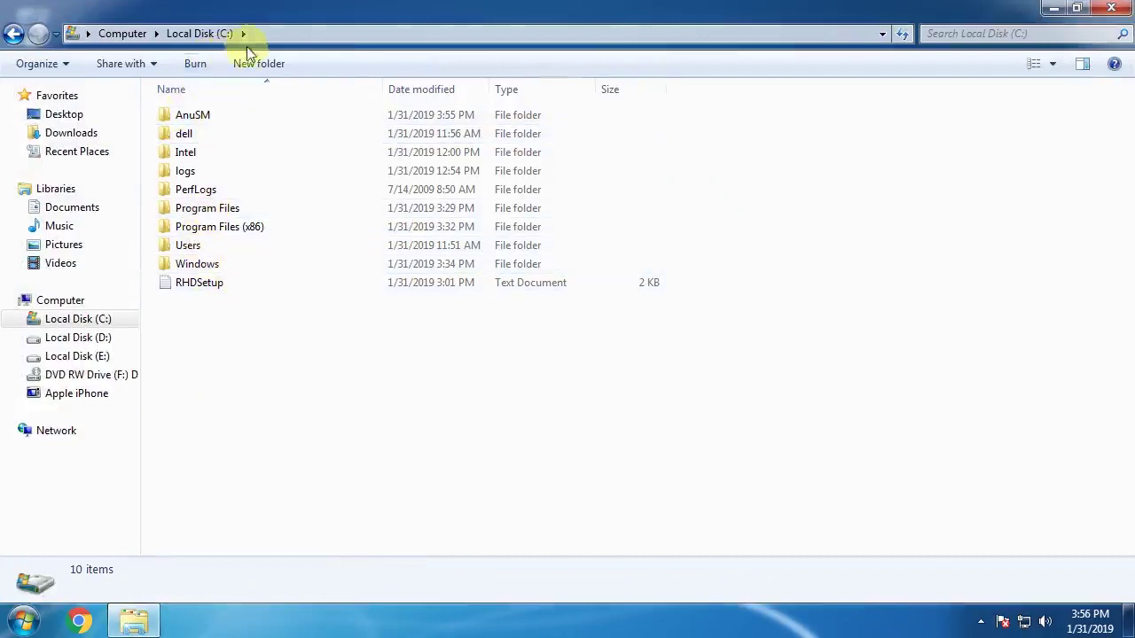
pyautogui.doubleClick(195, 117)
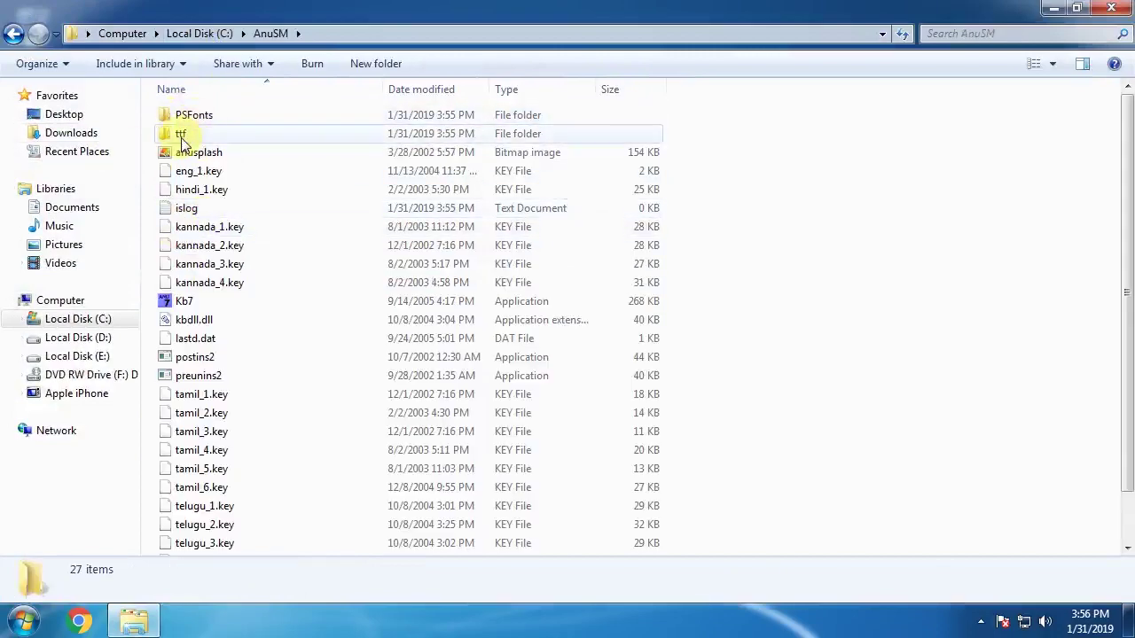
pyautogui.doubleClick(180, 134)
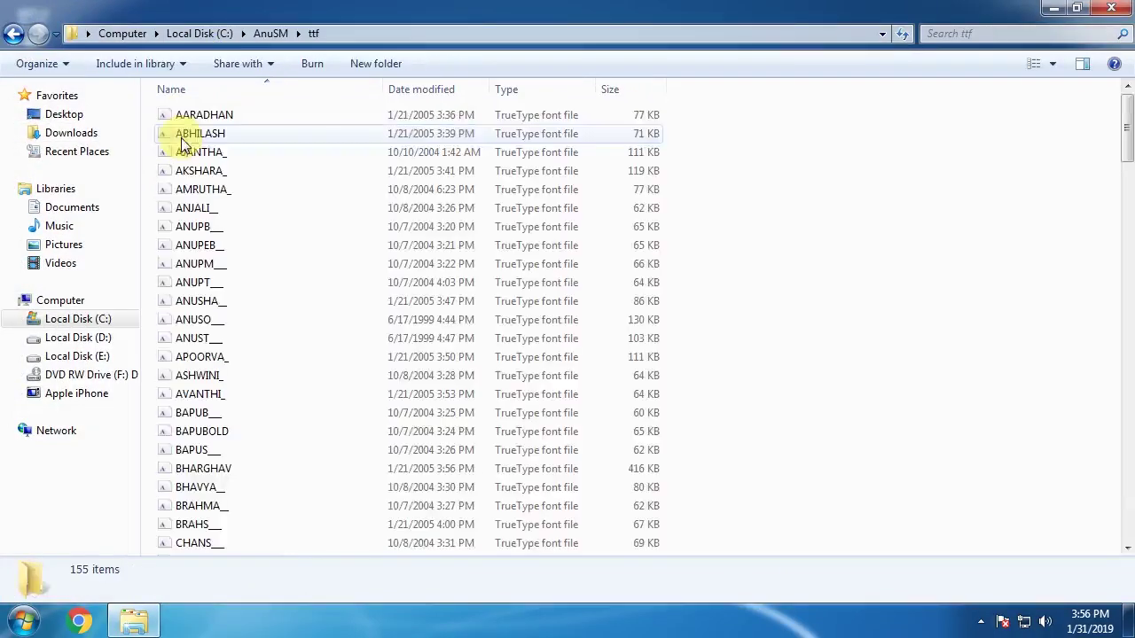
# Copy all the TrueType font files in the ttf folder
pyautogui.click(244, 139)
pyautogui.click(768, 218)
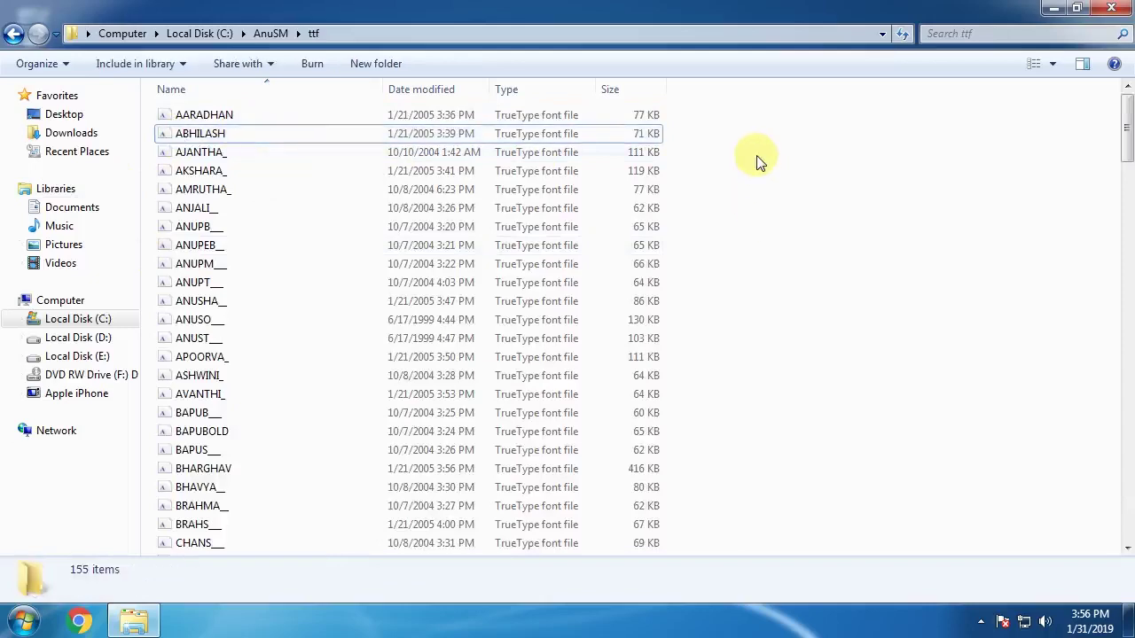
pyautogui.hotkey('ctrl', 'a')
pyautogui.rightClick(235, 114)
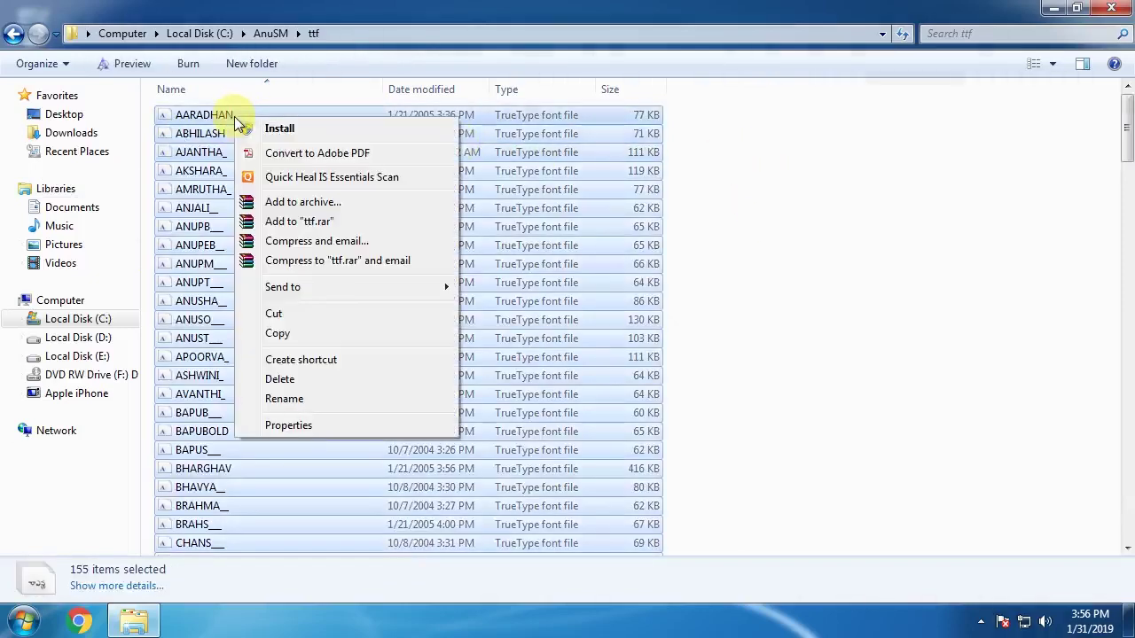
pyautogui.click(301, 340)
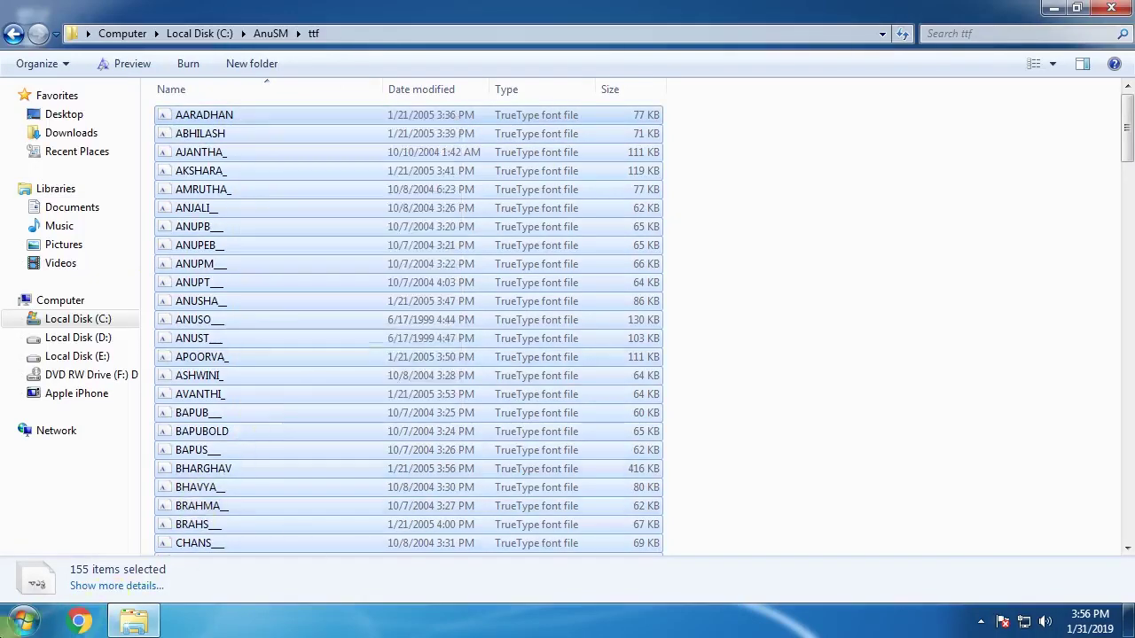
# Open the Windows Fonts folder with the Run command "fonts" and paste the copied fonts, replacing all already installed ones
pyautogui.press('super+r')
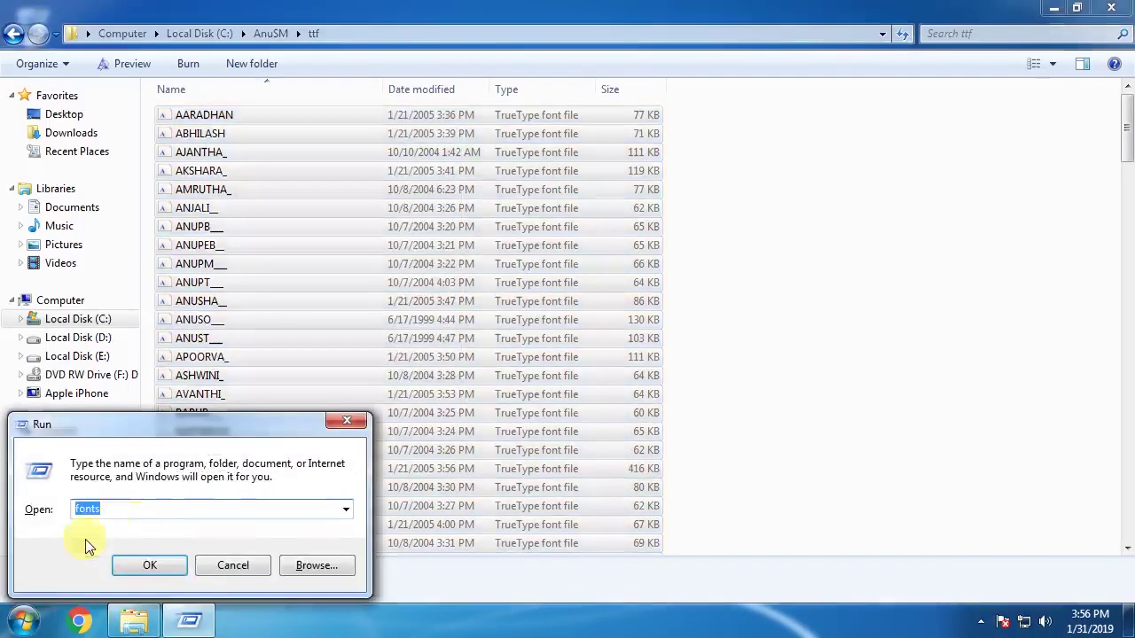
pyautogui.click(150, 566)
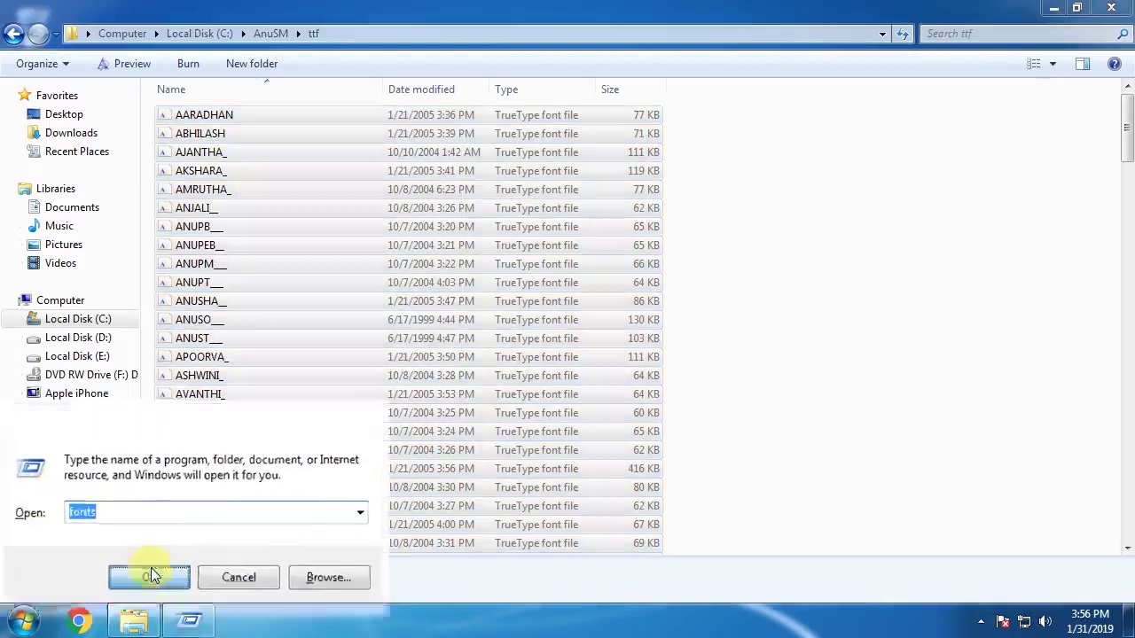
pyautogui.hotkey('ctrl', 'a')
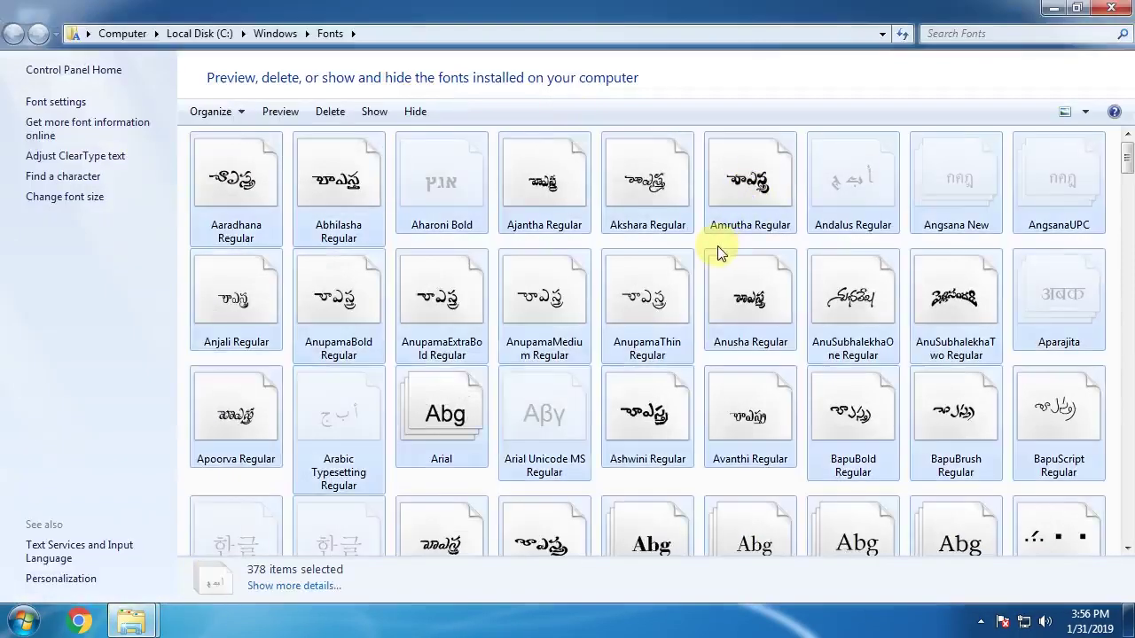
pyautogui.hotkey('ctrl', 'v')
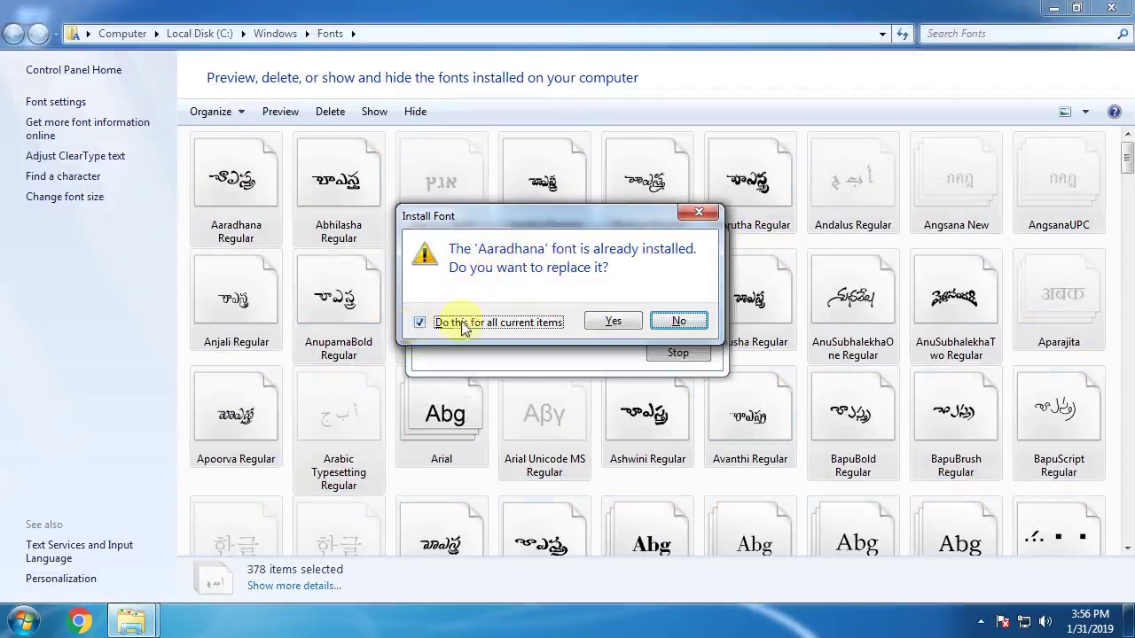
pyautogui.click(611, 321)
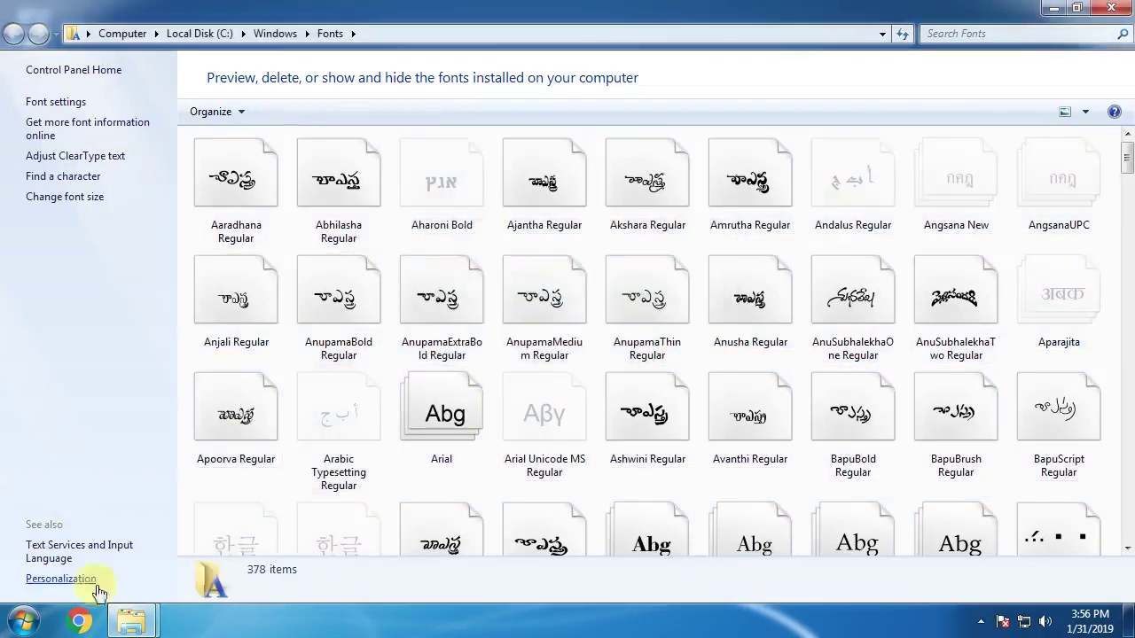
# Switch back to the ttf folder window and open the PFM folder inside AnuSM's PSFonts folder
pyautogui.click(135, 623)
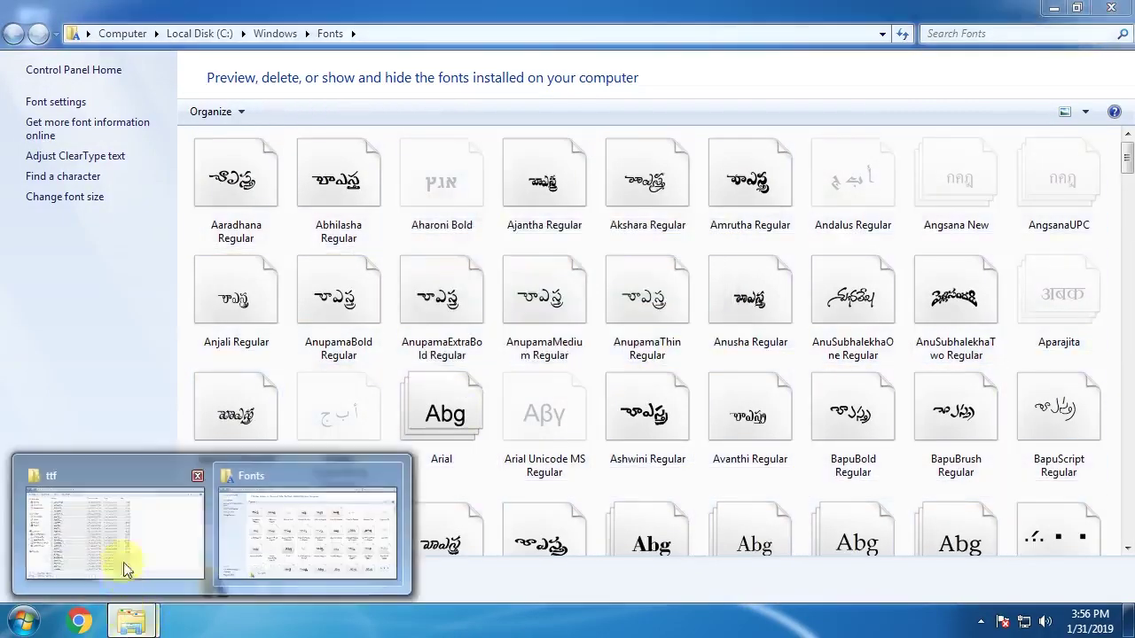
pyautogui.click(151, 500)
pyautogui.click(15, 33)
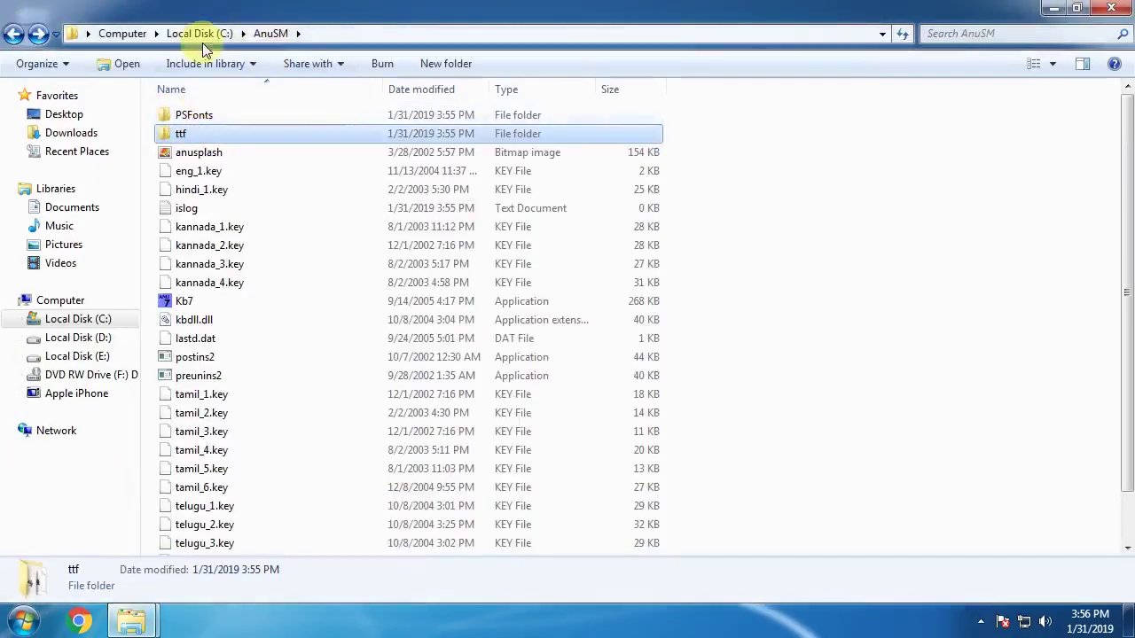
pyautogui.doubleClick(195, 117)
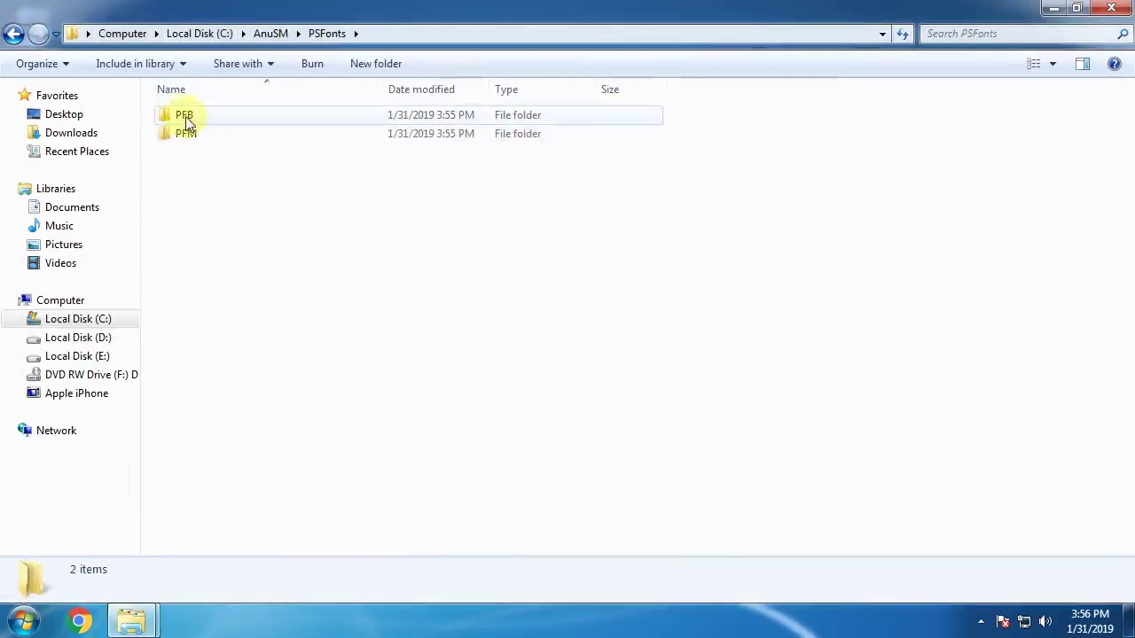
pyautogui.doubleClick(205, 136)
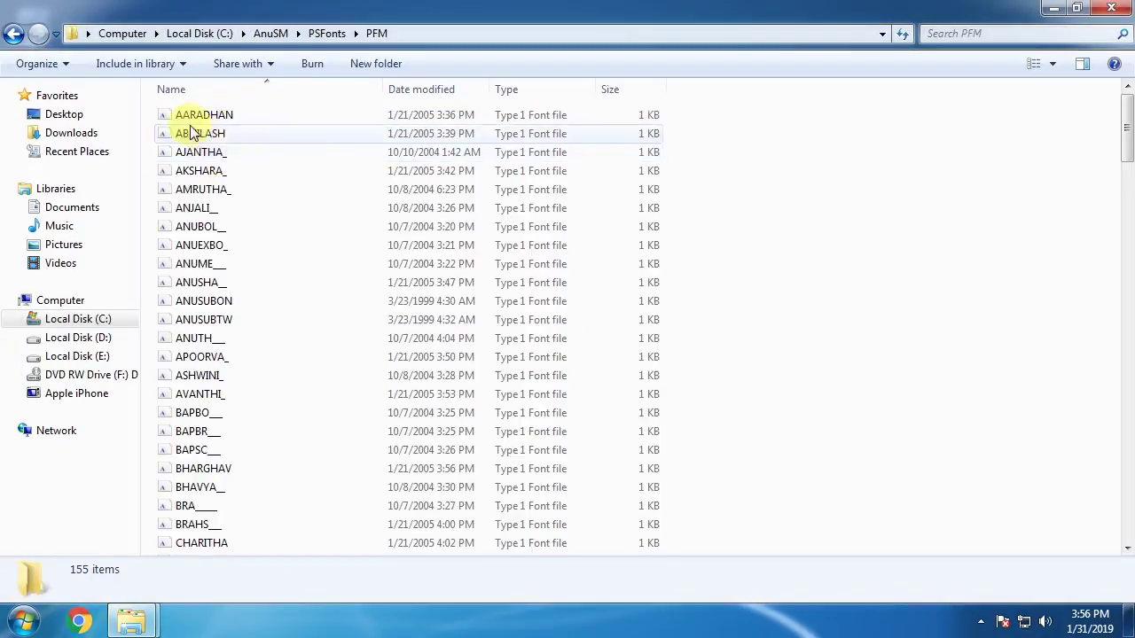
# Copy all the Type 1 font files in the PFM folder
pyautogui.click(284, 133)
pyautogui.hotkey('ctrl', 'a')
pyautogui.rightClick(271, 142)
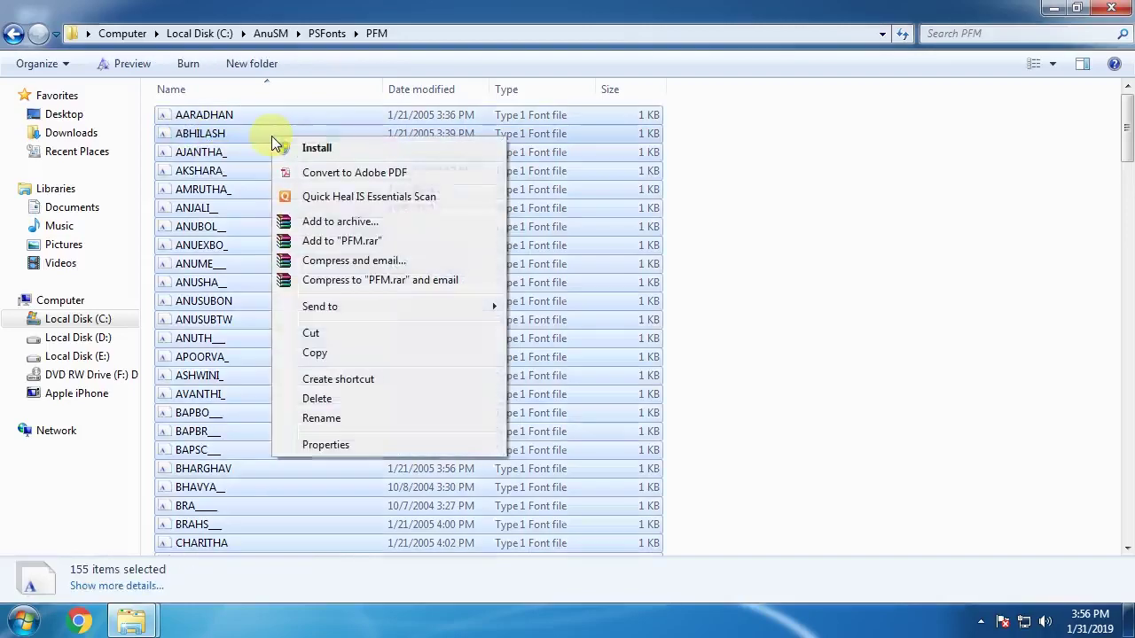
pyautogui.click(307, 359)
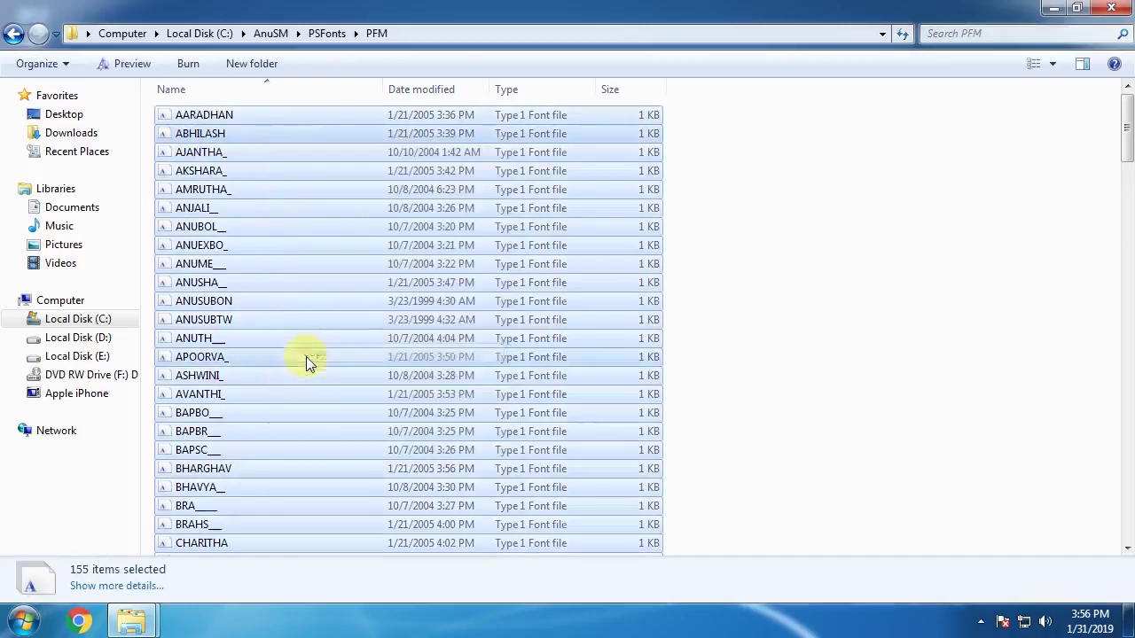
# Paste the copied PFM font files into the Windows Fonts folder, dismiss the installation dialog, and close both folder windows
pyautogui.click(132, 621)
pyautogui.click(267, 514)
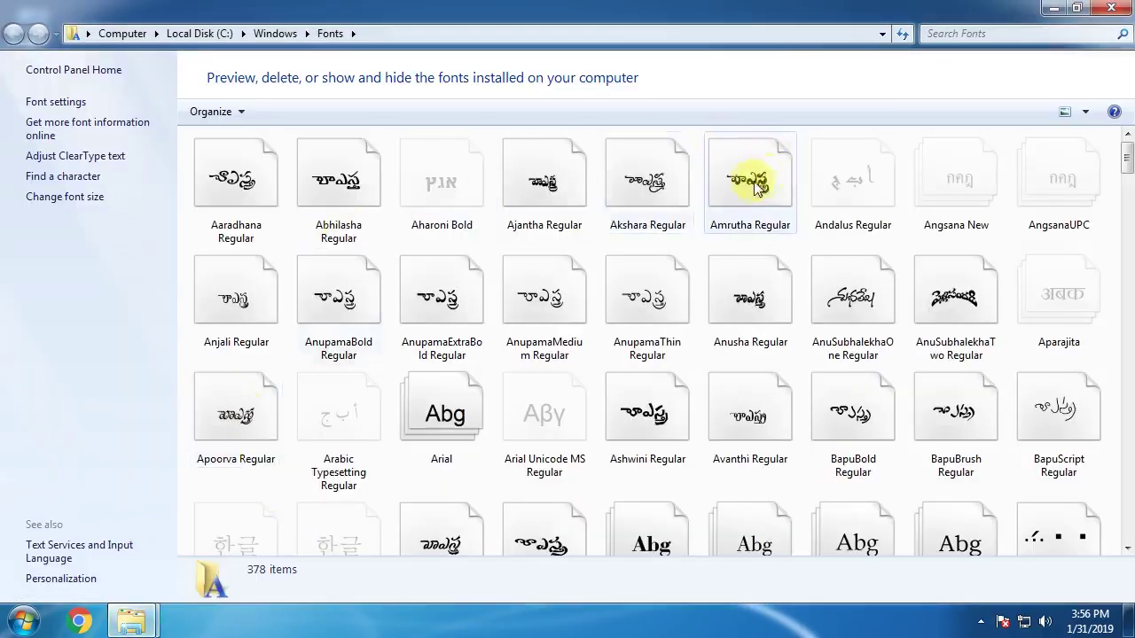
pyautogui.rightClick(186, 254)
pyautogui.click(234, 351)
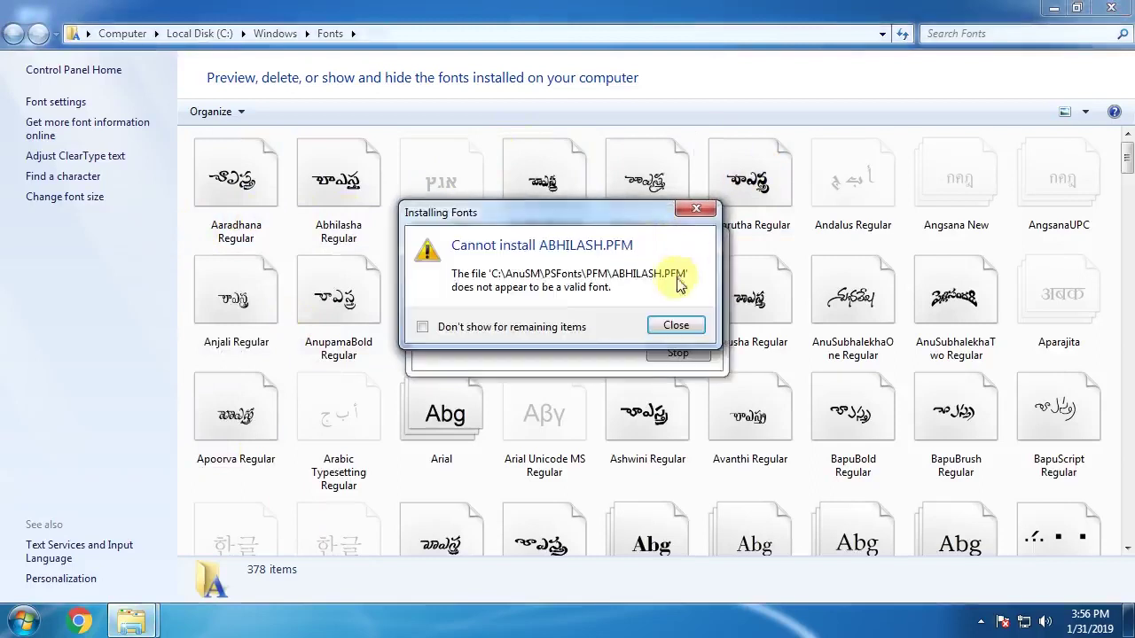
pyautogui.click(675, 325)
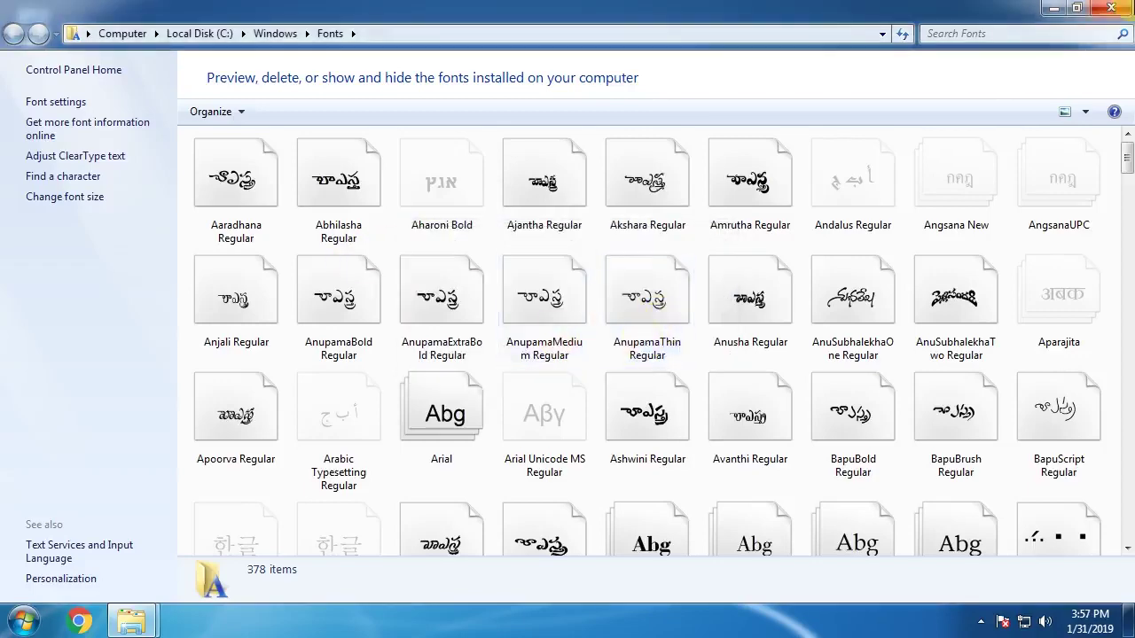
pyautogui.click(1117, 8)
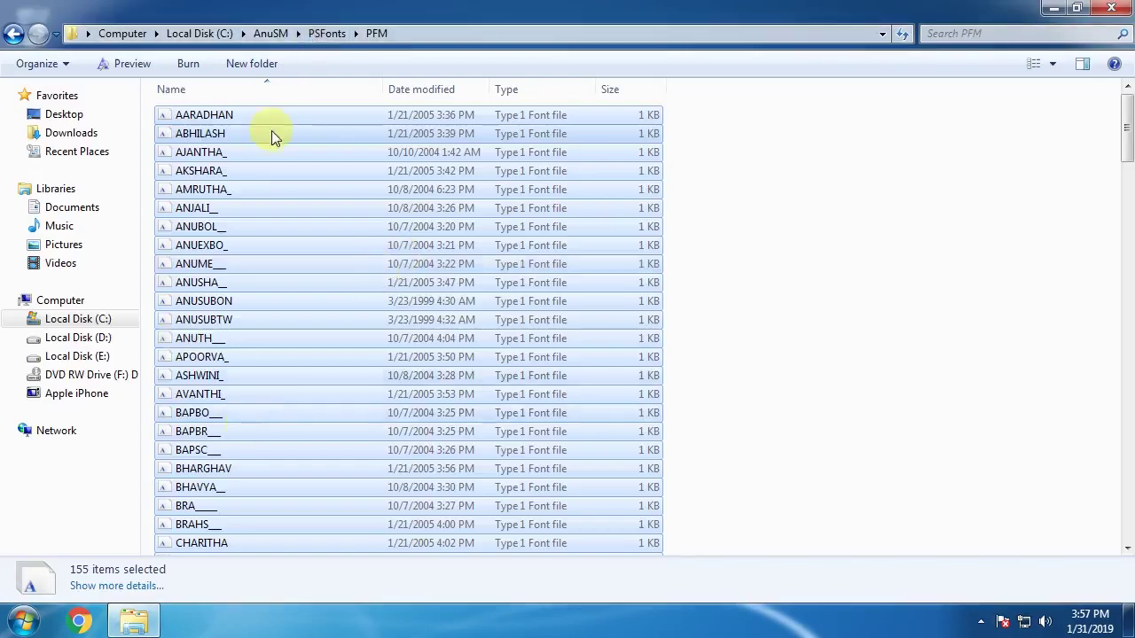
pyautogui.click(1114, 8)
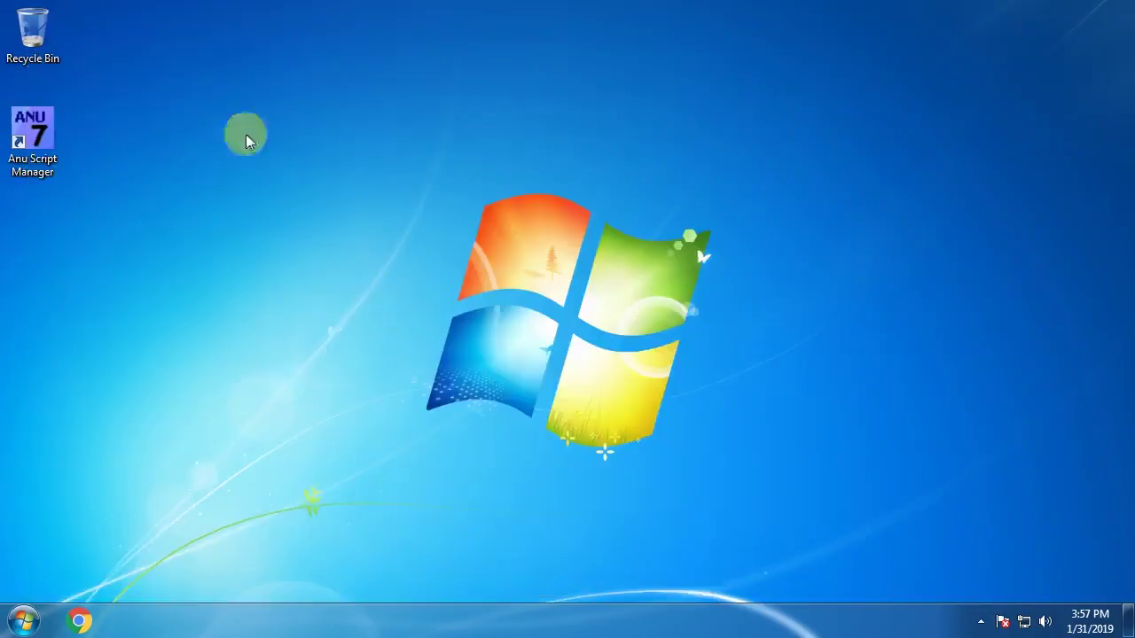
# Set the compatibility mode of the Anu Script Manager desktop shortcut to Windows XP (Service Pack 3) for all users
pyautogui.rightClick(41, 133)
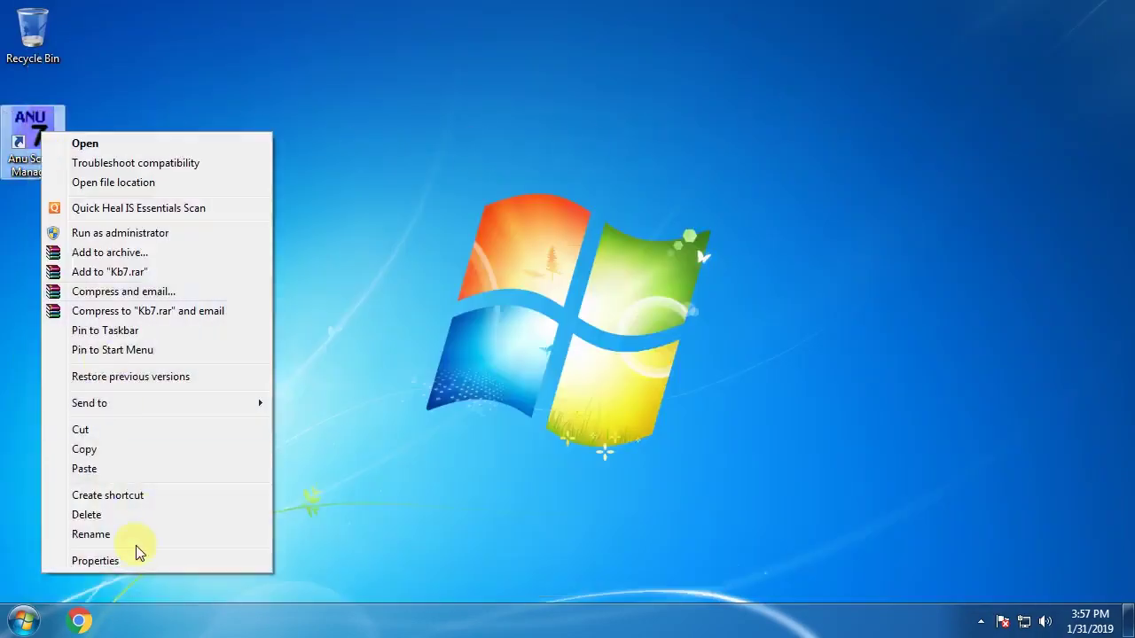
pyautogui.click(145, 564)
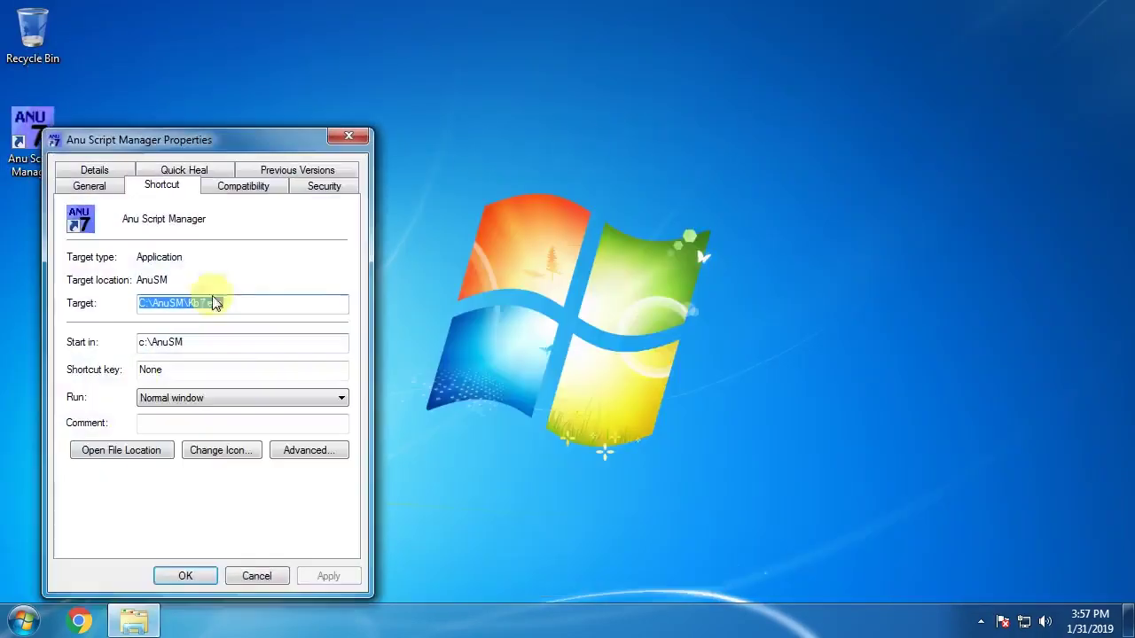
pyautogui.click(268, 190)
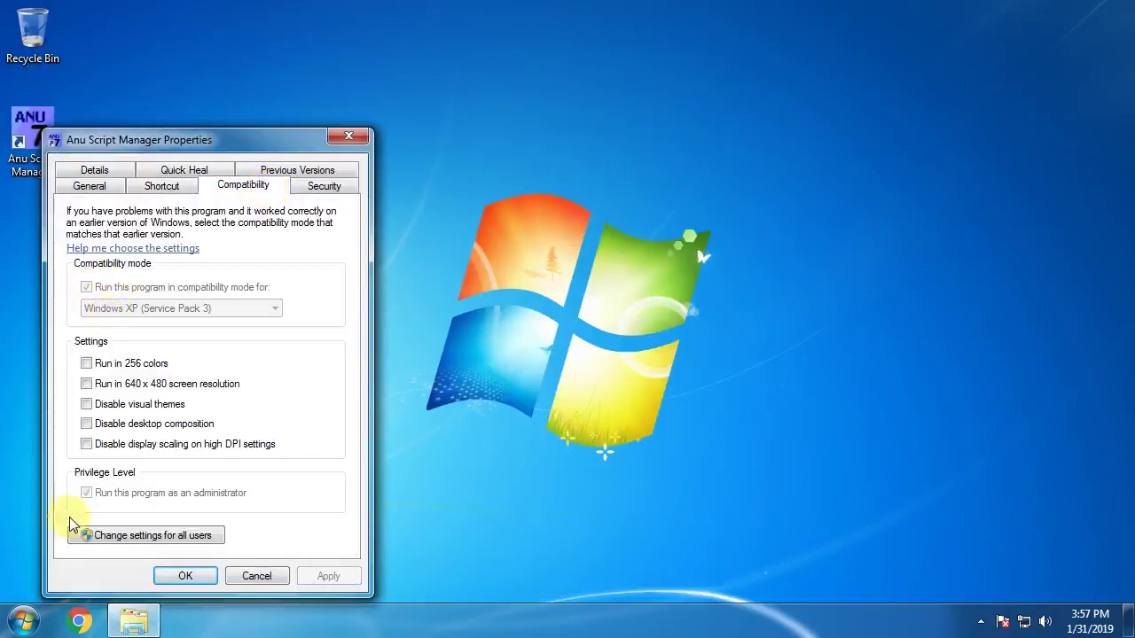
pyautogui.click(88, 536)
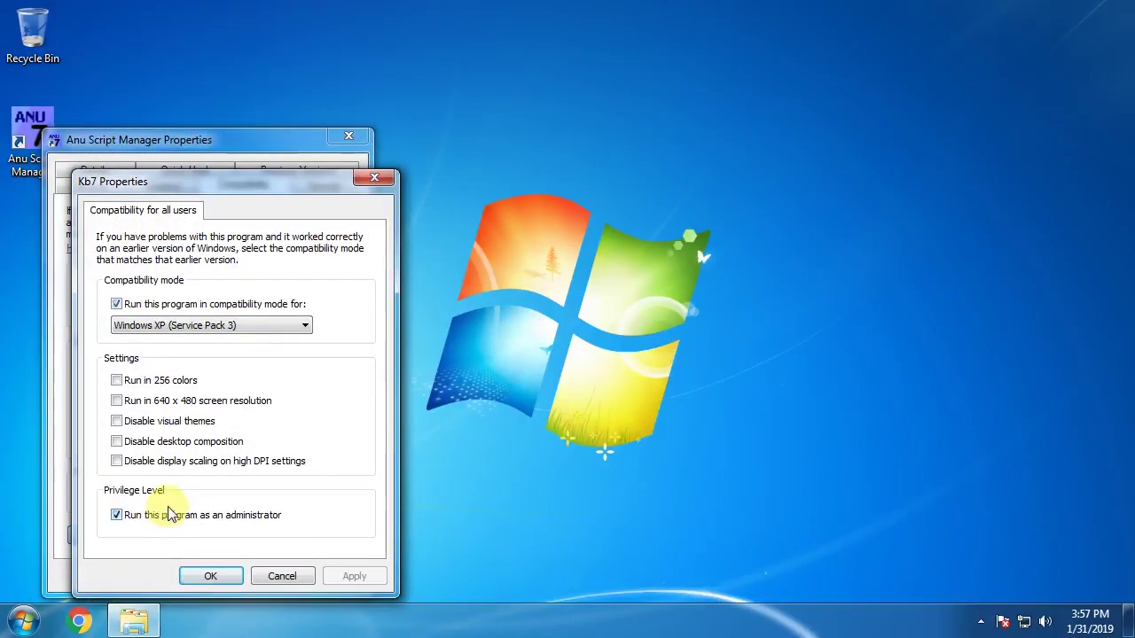
pyautogui.click(263, 326)
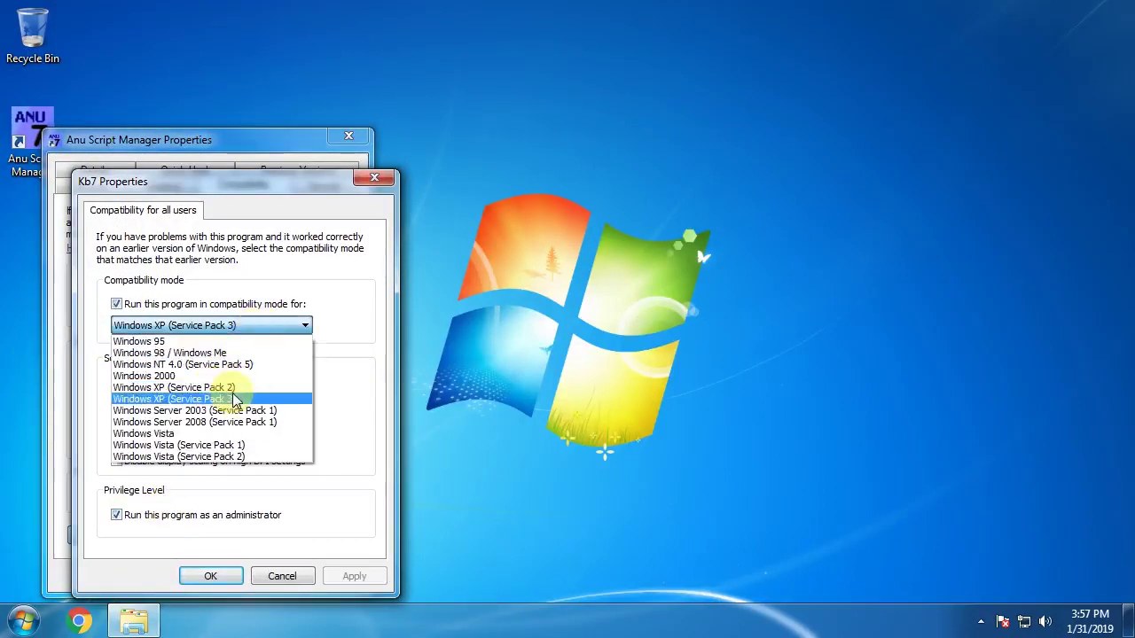
pyautogui.click(235, 401)
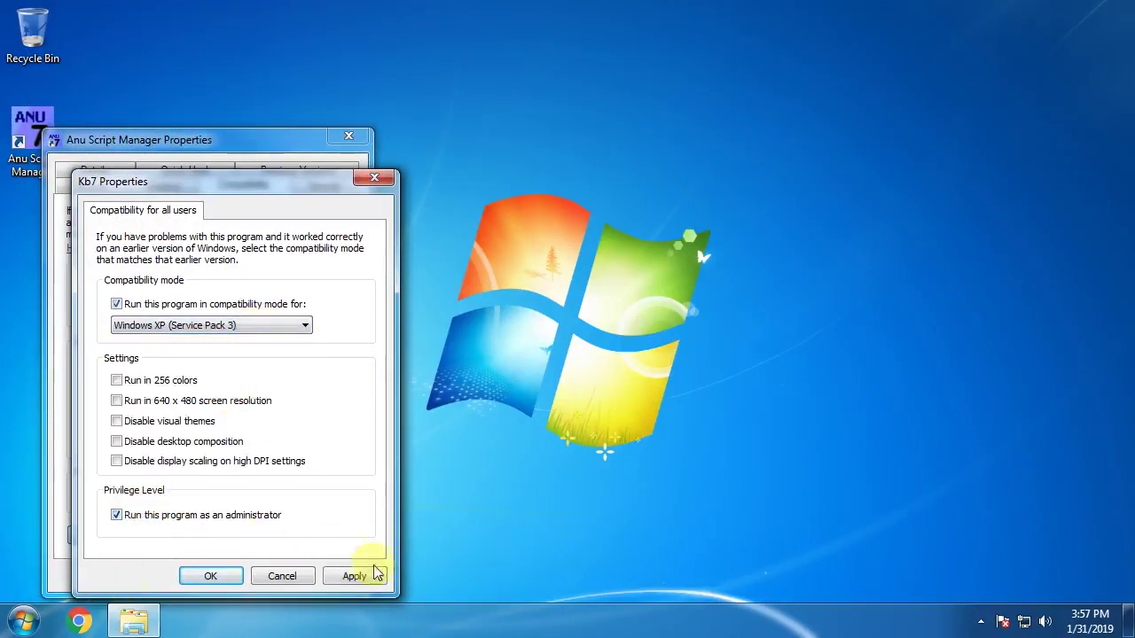
pyautogui.click(227, 579)
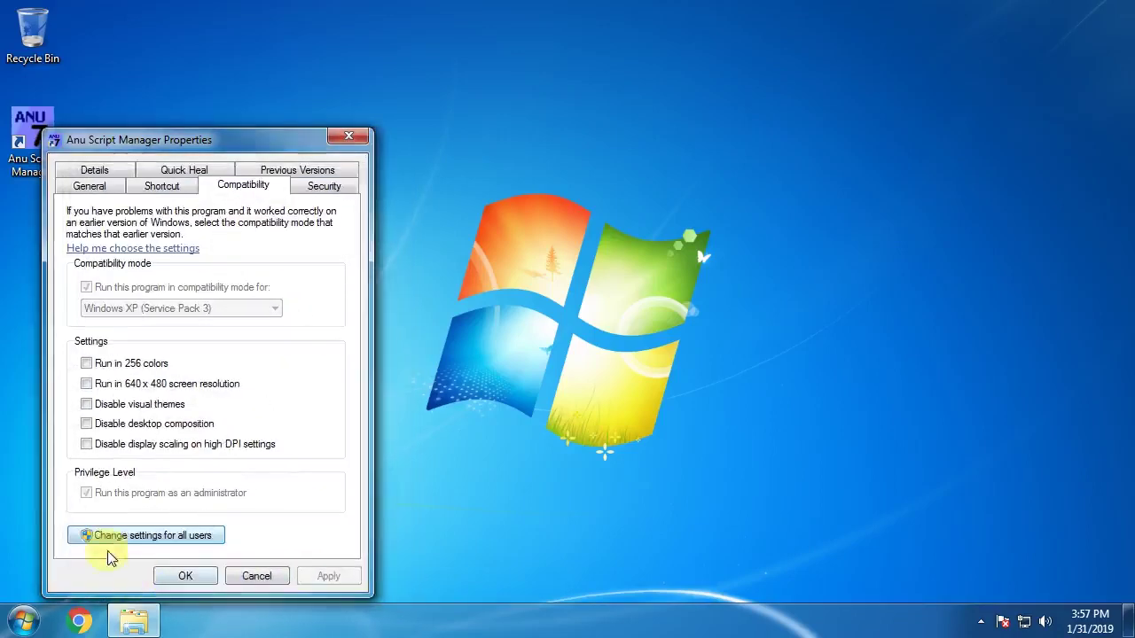
pyautogui.click(183, 577)
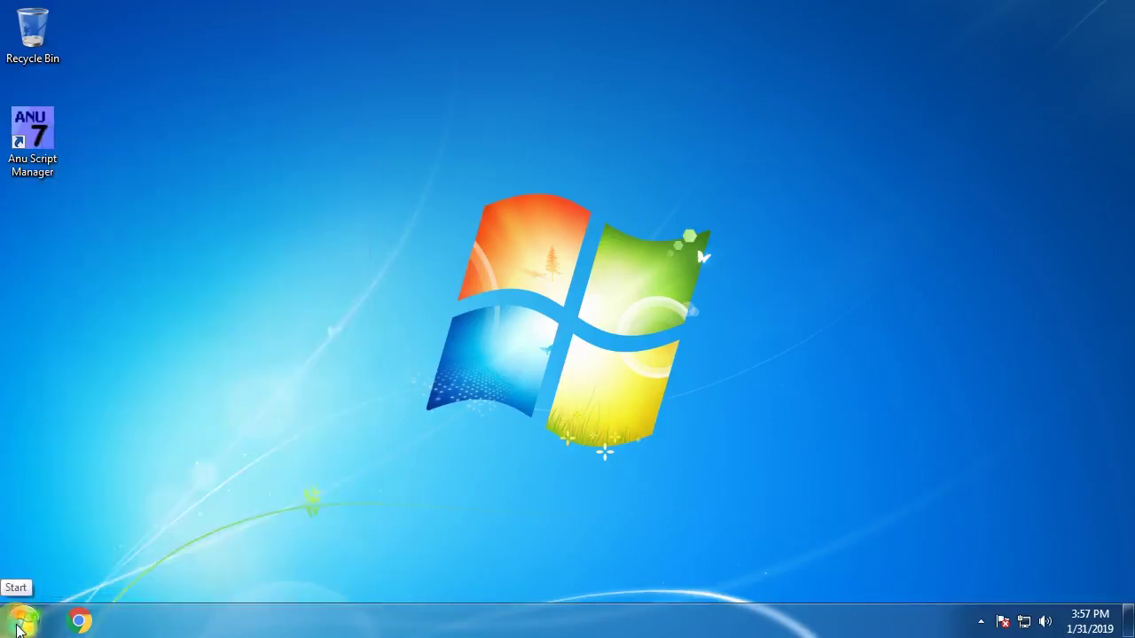
# Launch CorelDRAW X5 from the CorelDRAW Graphics Suite X5 programs and close its Quick Start welcome screen
pyautogui.click(20, 625)
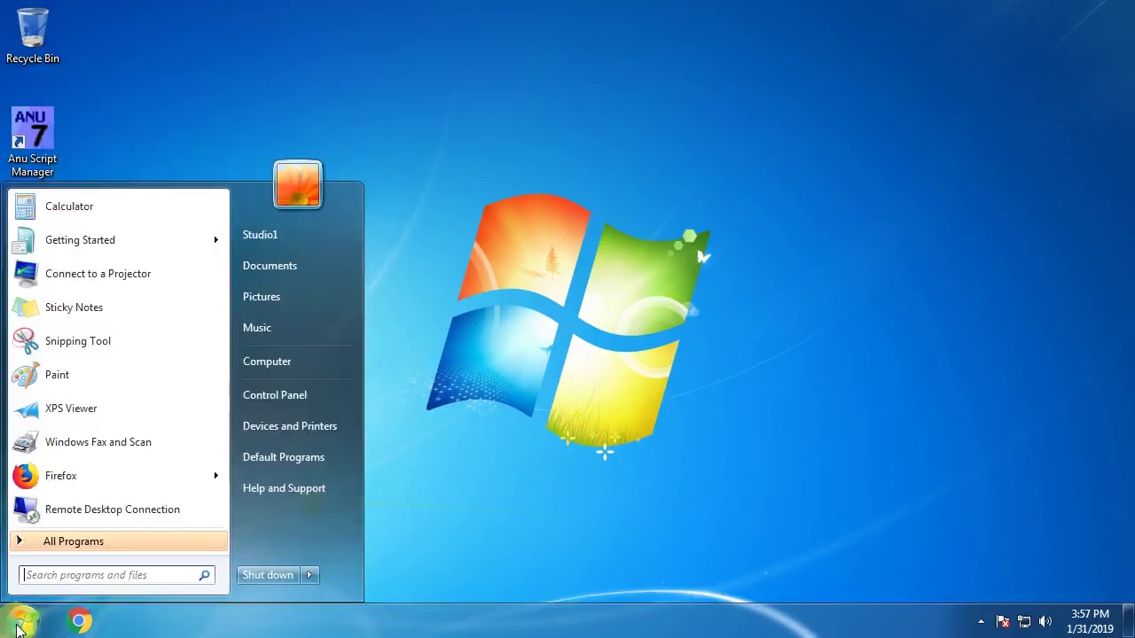
pyautogui.click(98, 542)
pyautogui.scroll(-1, 97, 451)
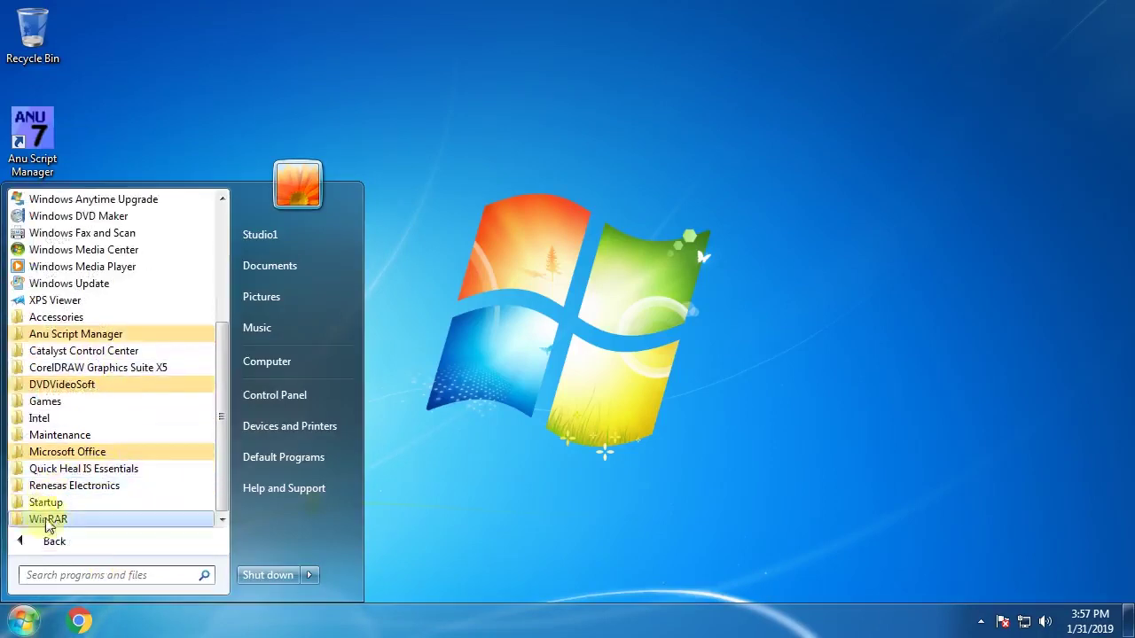
pyautogui.click(127, 372)
pyautogui.click(82, 414)
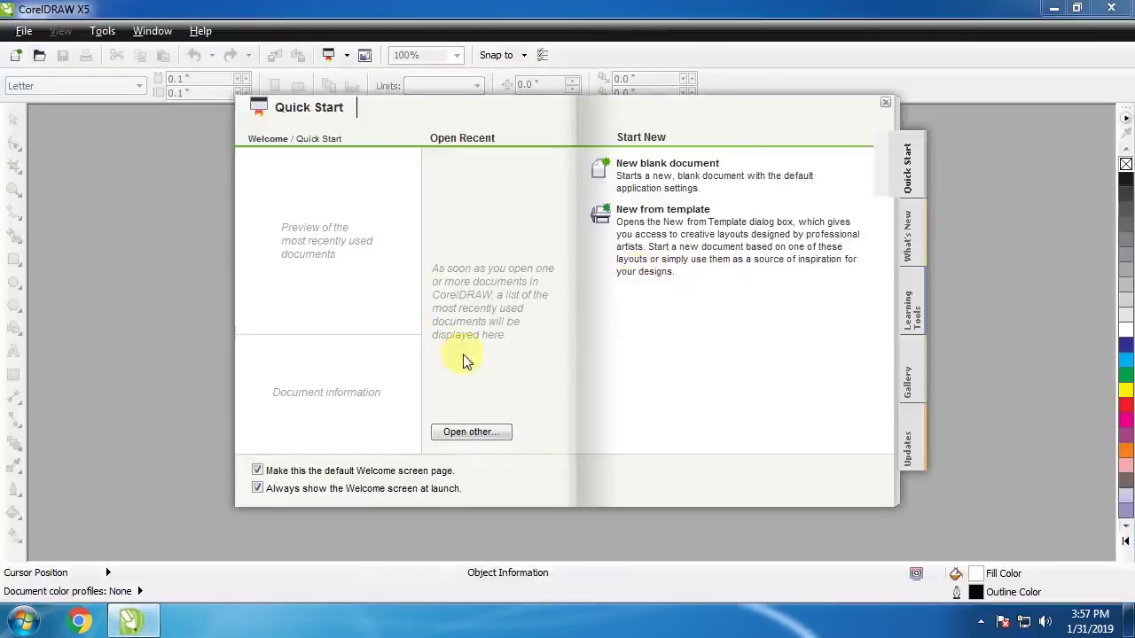
pyautogui.click(885, 103)
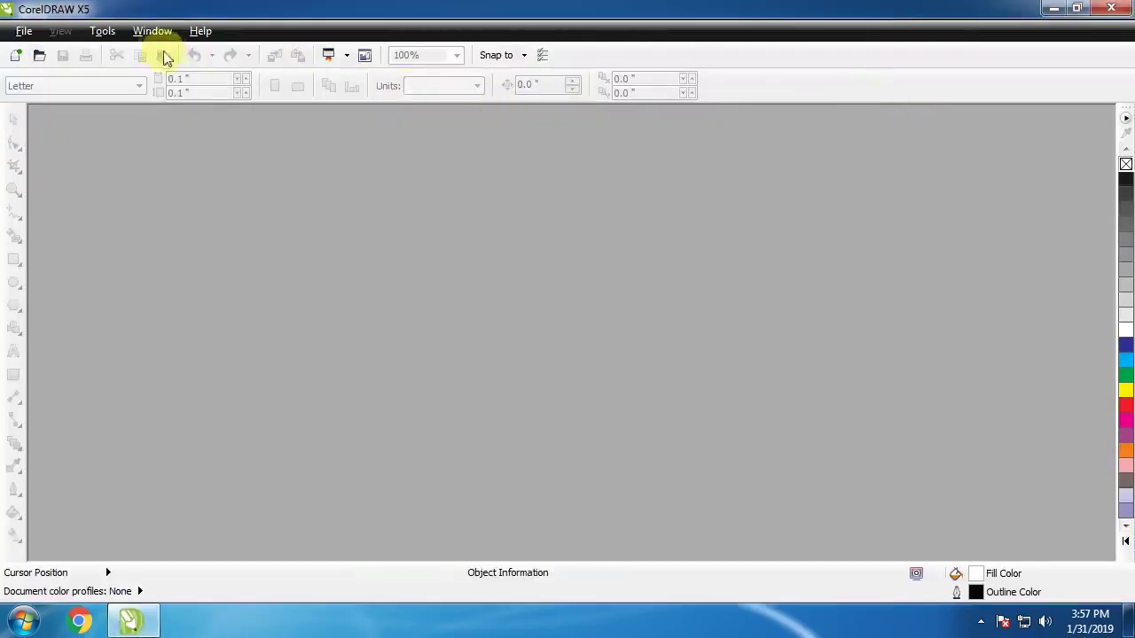
# Create a new A4 portrait document named Untitled-1 with CMYK colour mode and 300 dpi resolution
pyautogui.click(24, 33)
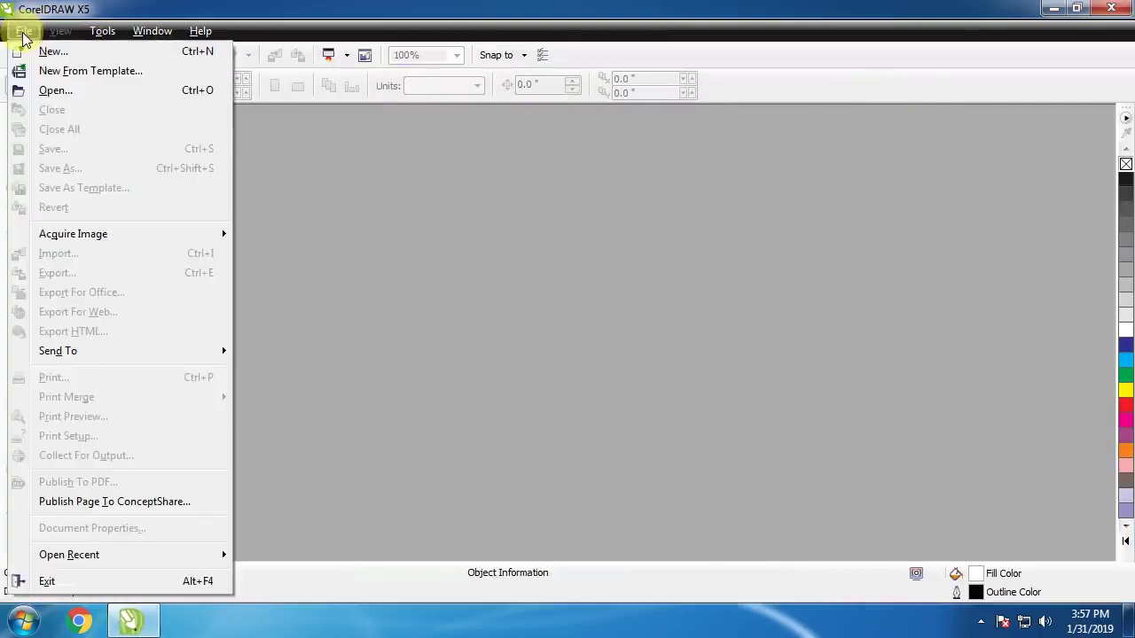
pyautogui.click(47, 51)
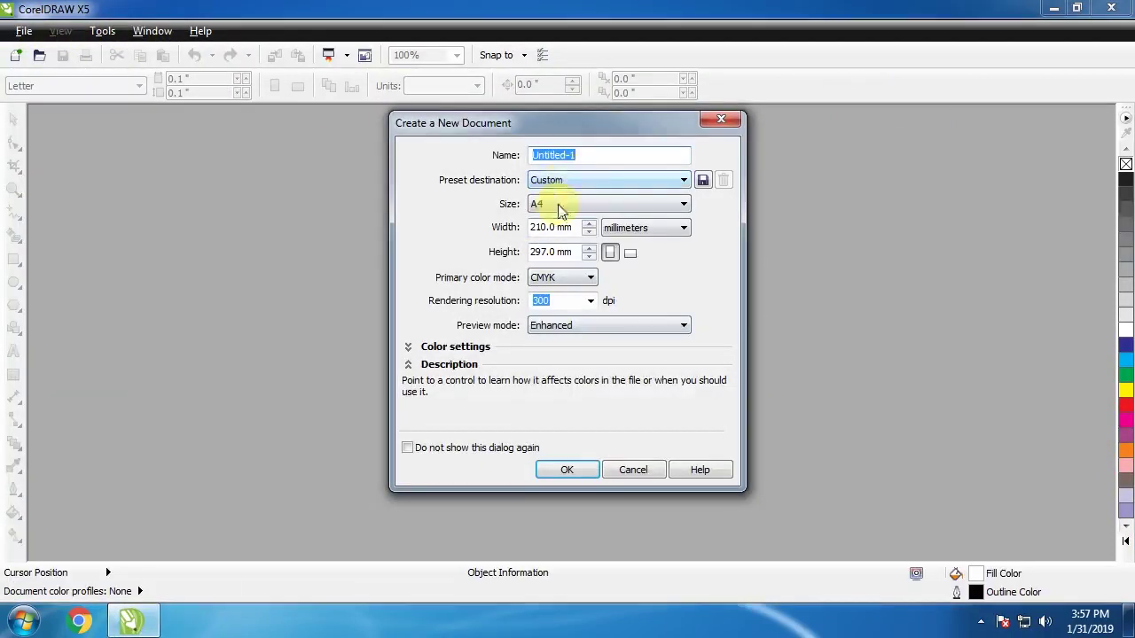
pyautogui.click(566, 466)
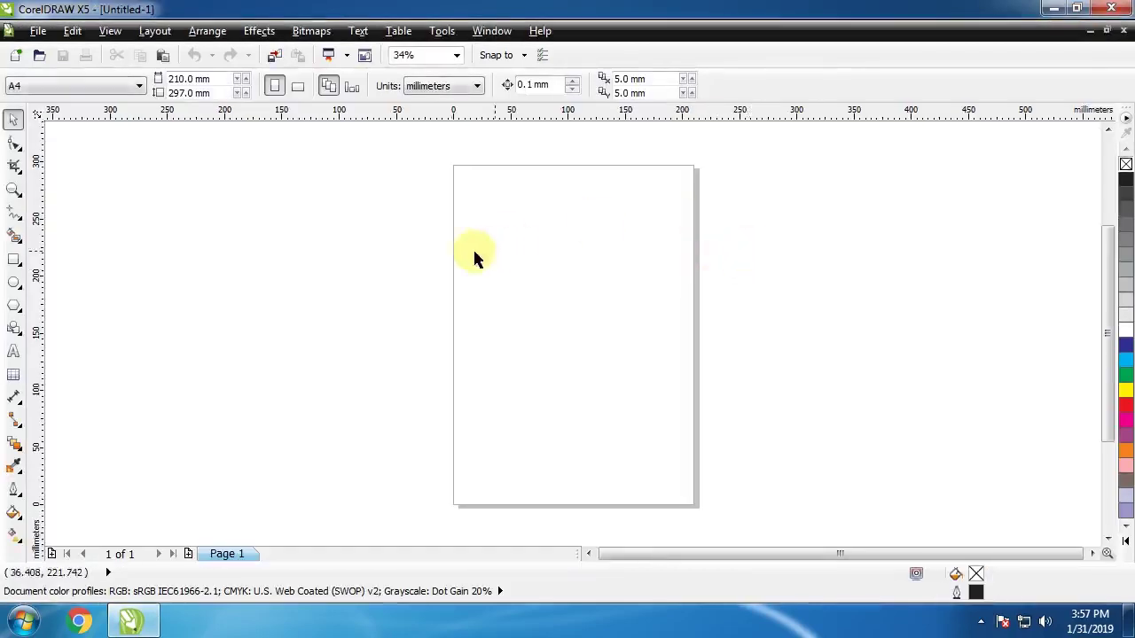
# Add artistic text reading "kdjl" near the middle of the page and set its font to PallaviBold
pyautogui.press('F8')
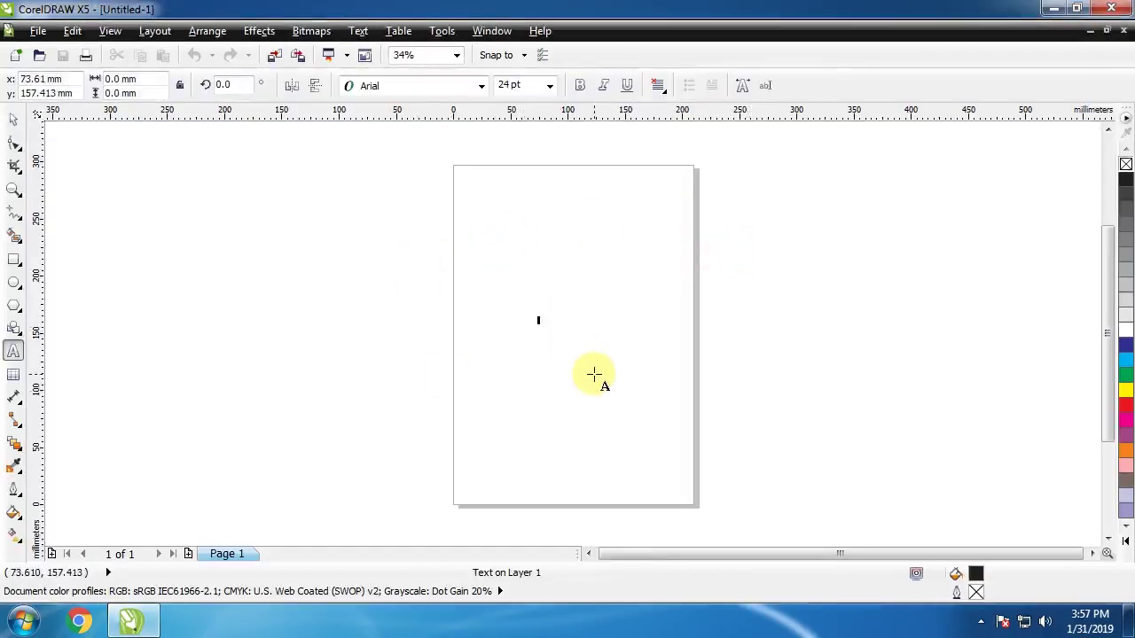
pyautogui.write('kdjl')
pyautogui.hotkey('ctrl', 'a')
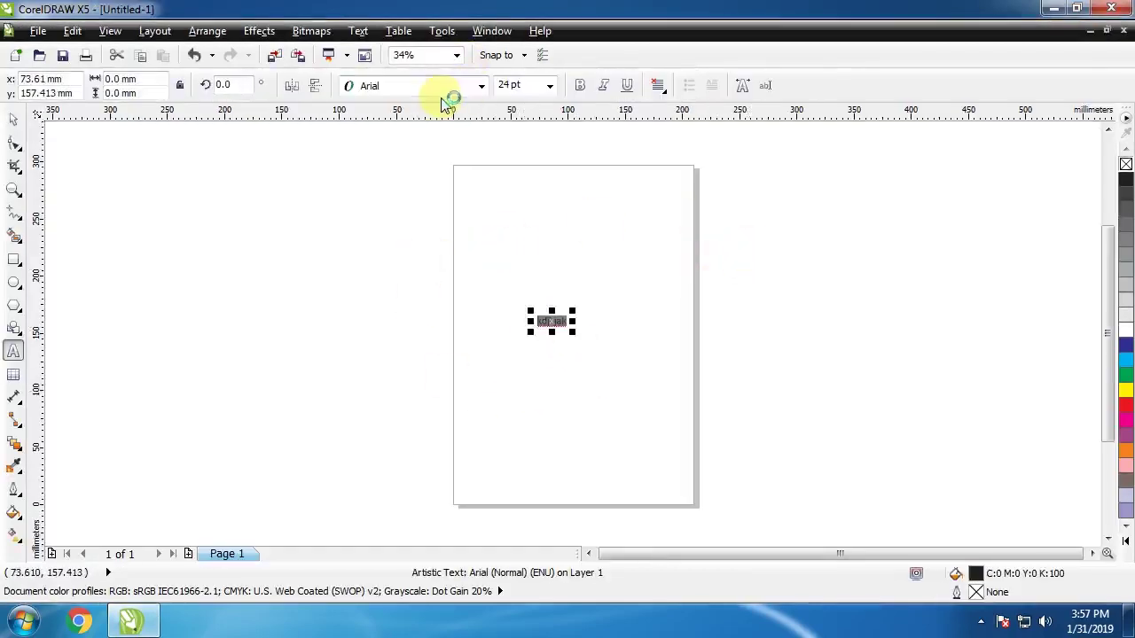
pyautogui.click(443, 86)
pyautogui.click(403, 124)
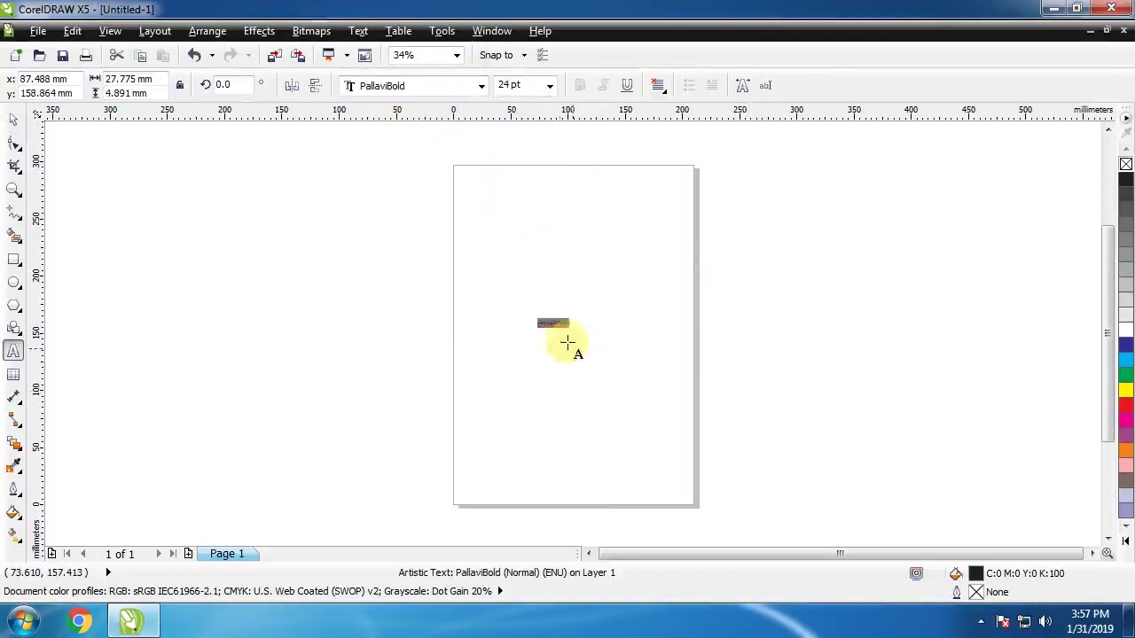
pyautogui.scroll(6, 562, 328)
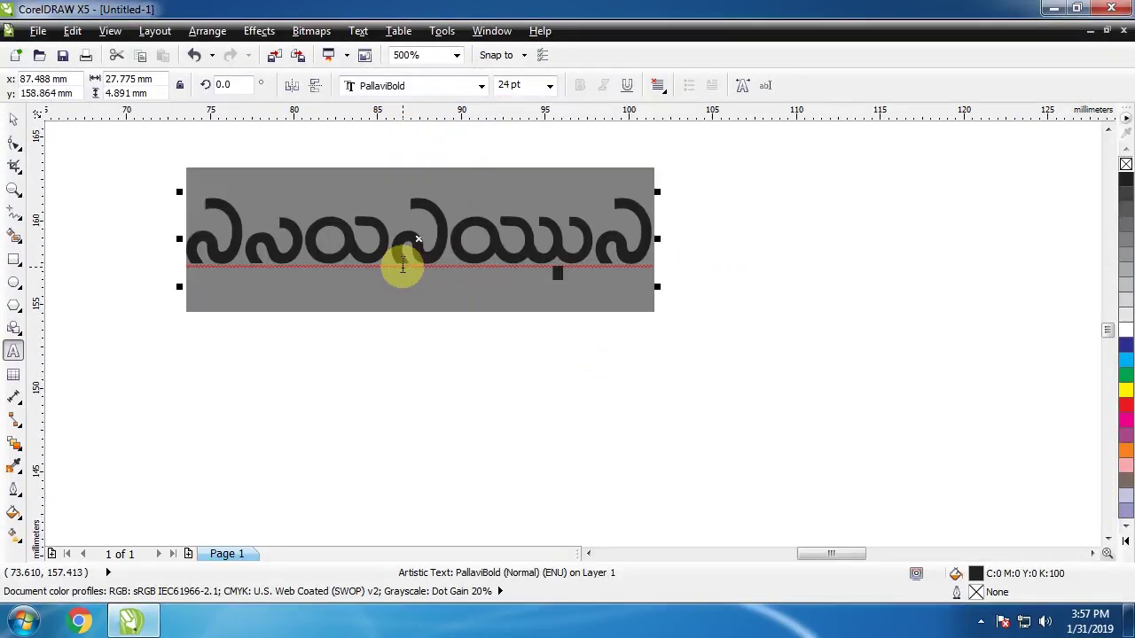
# Switch to the desktop and launch Anu Script Manager from its shortcut
pyautogui.click(1131, 625)
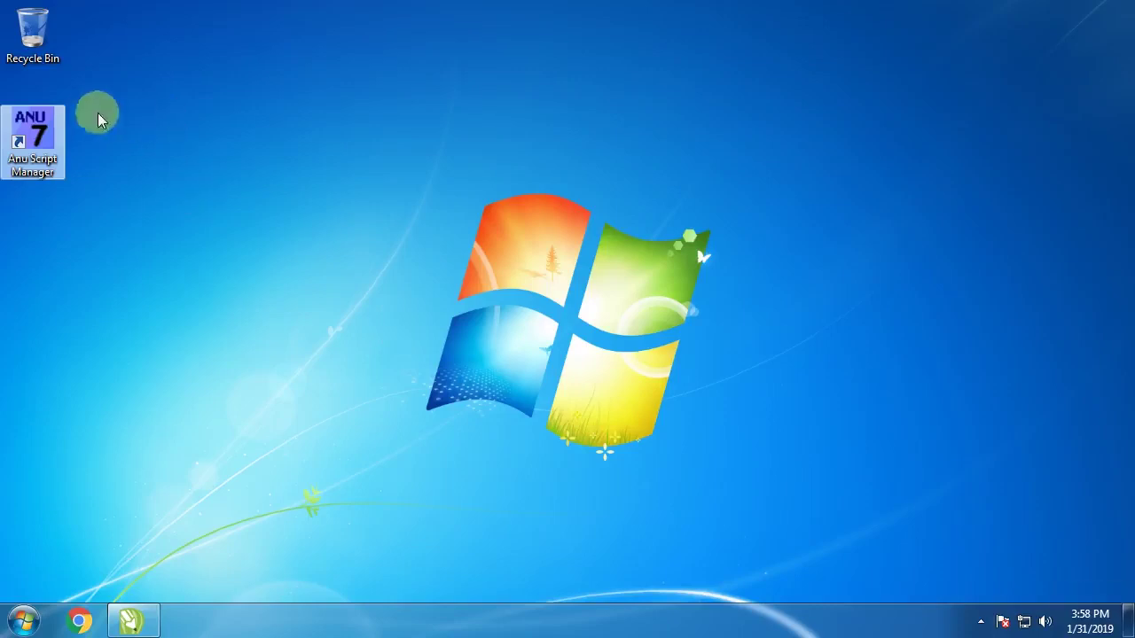
pyautogui.rightClick(62, 134)
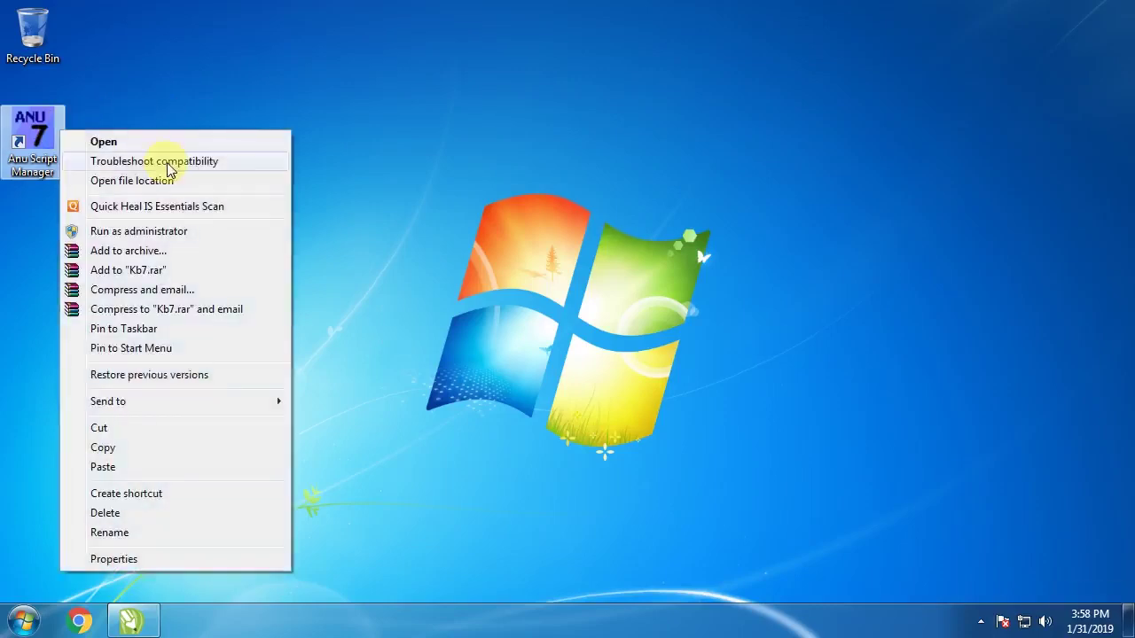
pyautogui.click(319, 266)
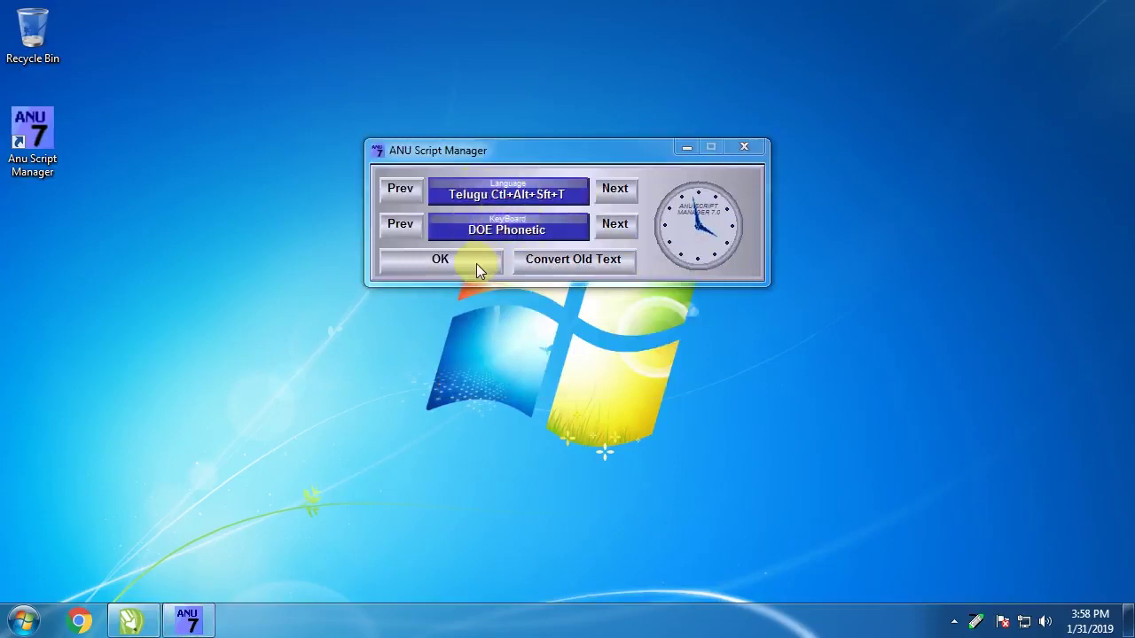
# Set the script manager's language to Telugu with the Apple keyboard layout and confirm the selection
pyautogui.rightClick(975, 623)
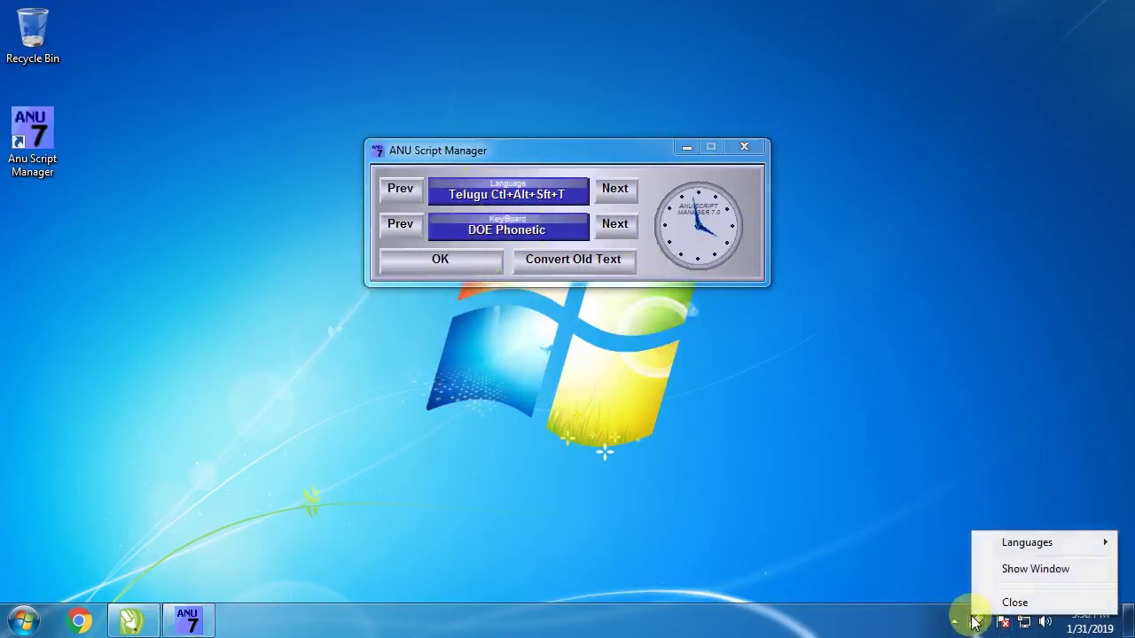
pyautogui.moveTo(1019, 543)
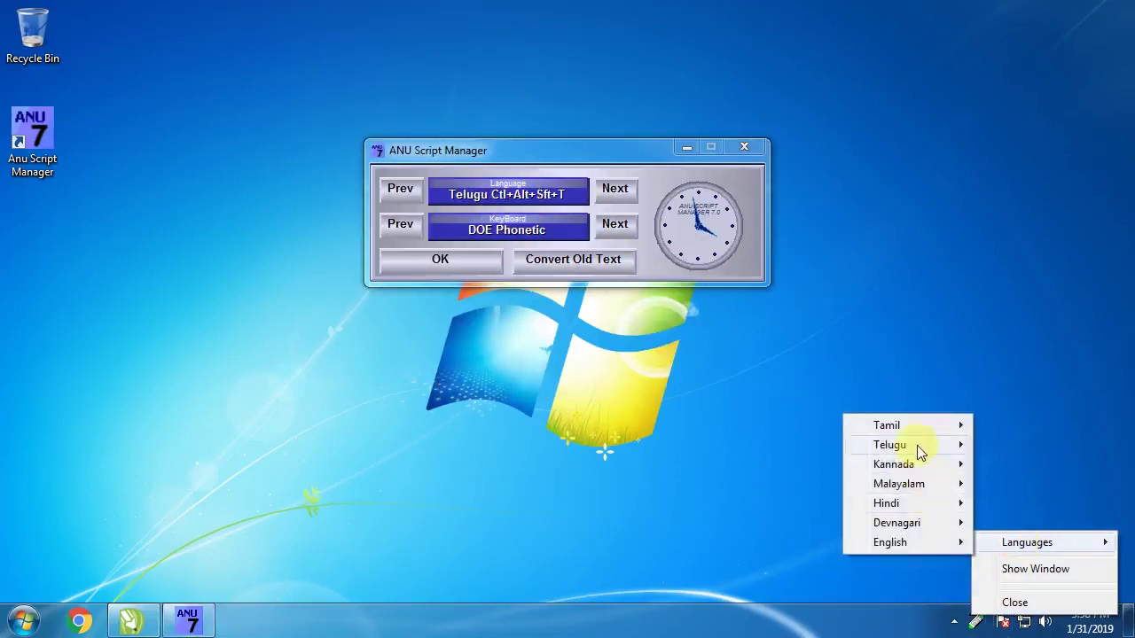
pyautogui.moveTo(917, 445)
pyautogui.click(1048, 467)
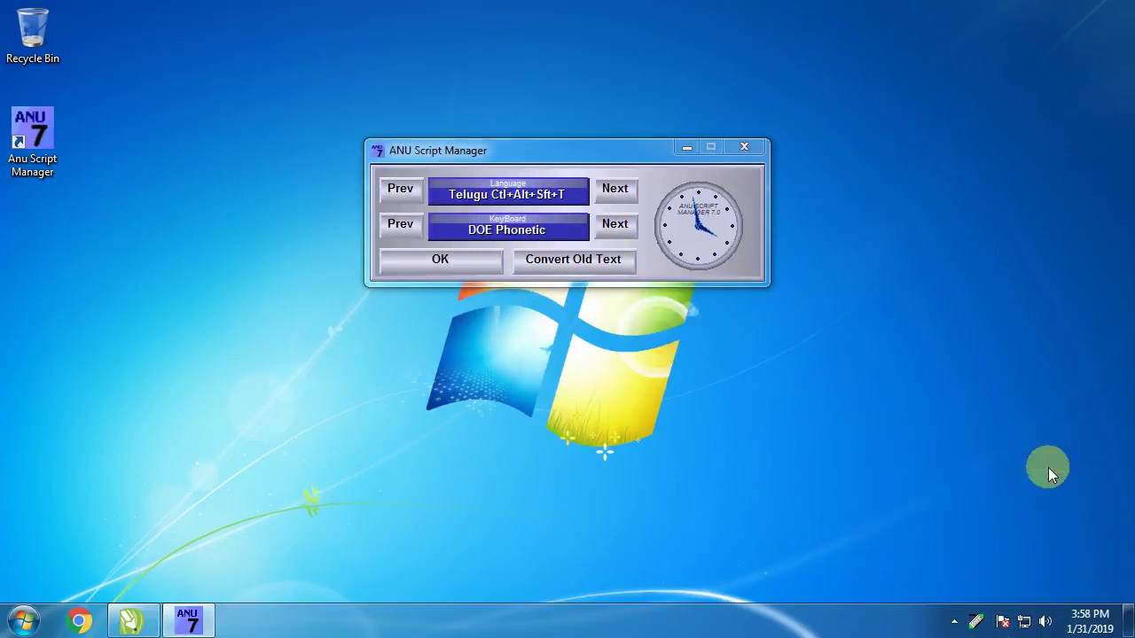
pyautogui.click(500, 239)
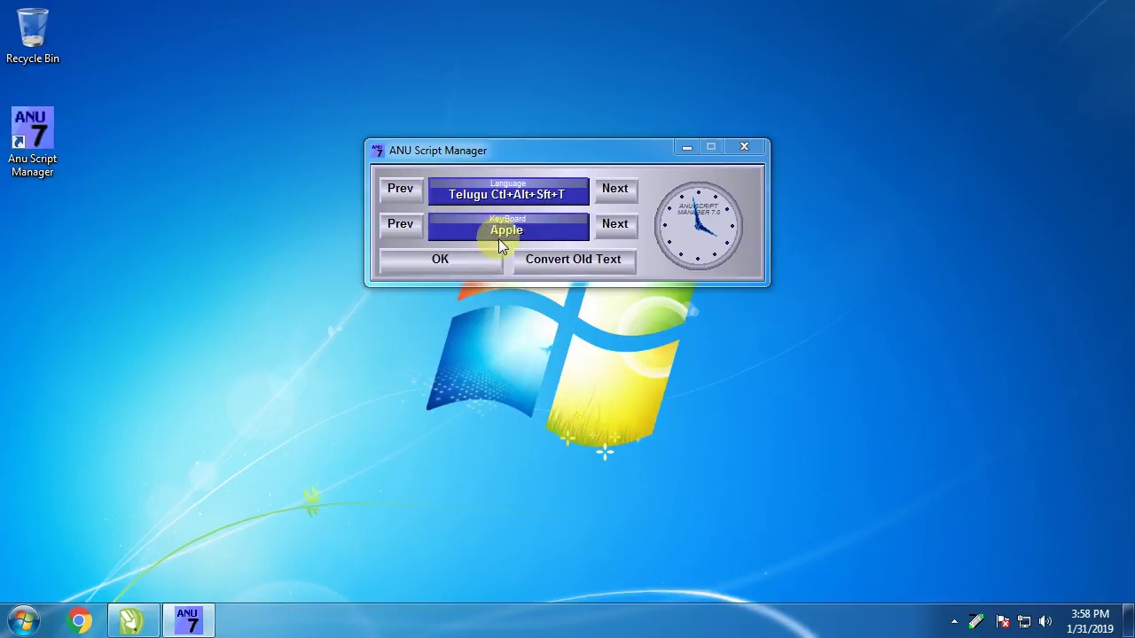
pyautogui.click(440, 260)
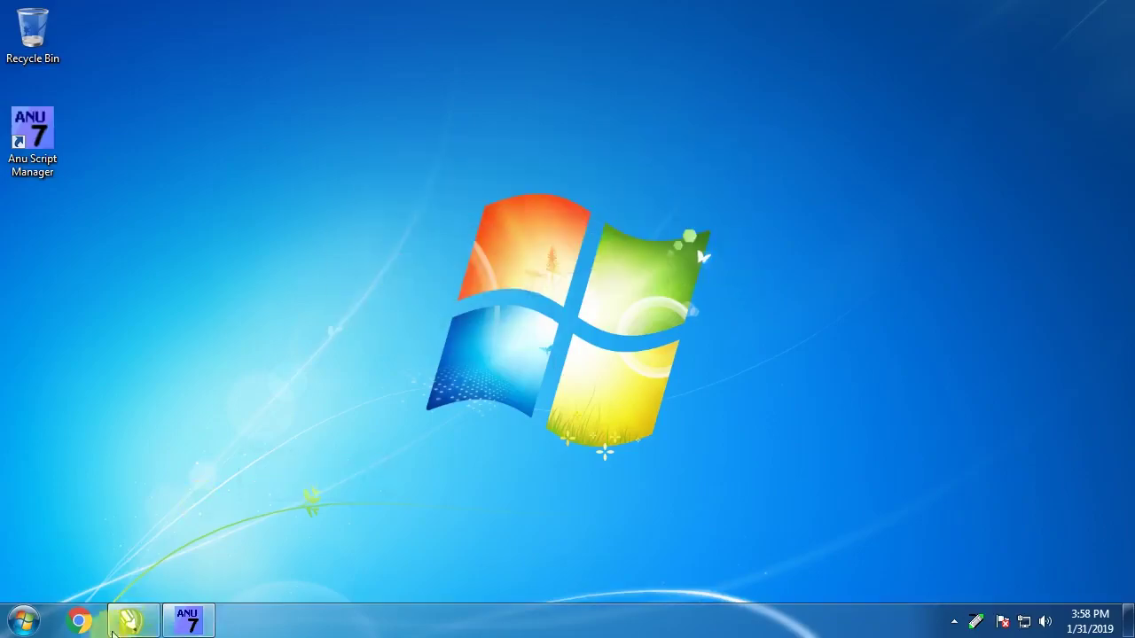
# Switch back to CorelDRAW and replace the selected PallaviBold sample text with the Telugu words "తెలంగాణ రాష్ట్రం"
pyautogui.click(132, 621)
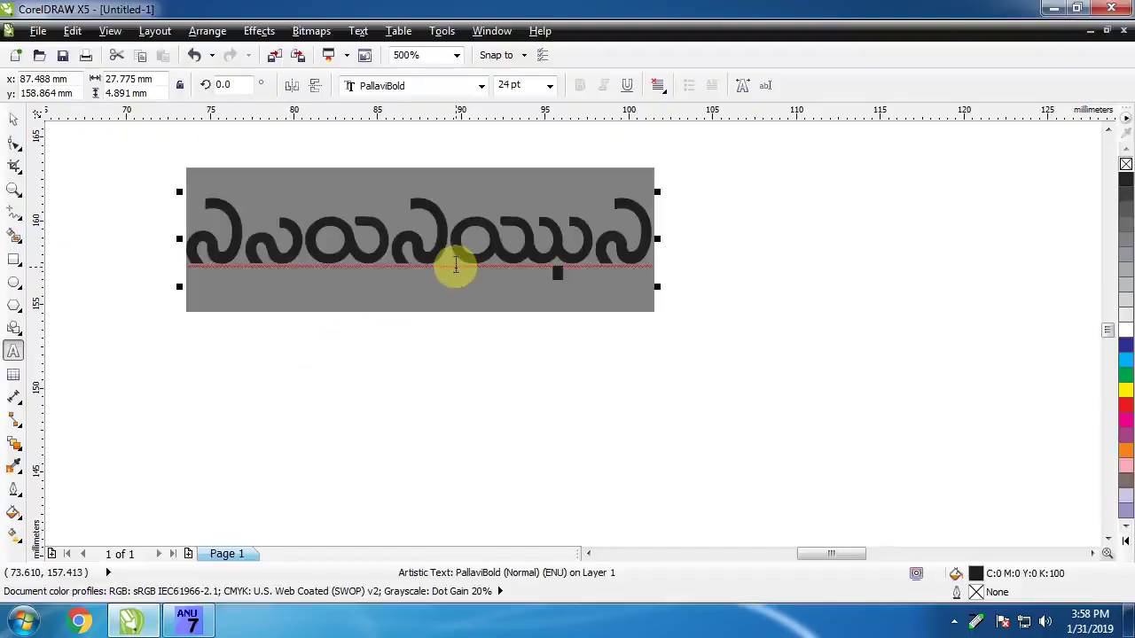
pyautogui.press('Delete')
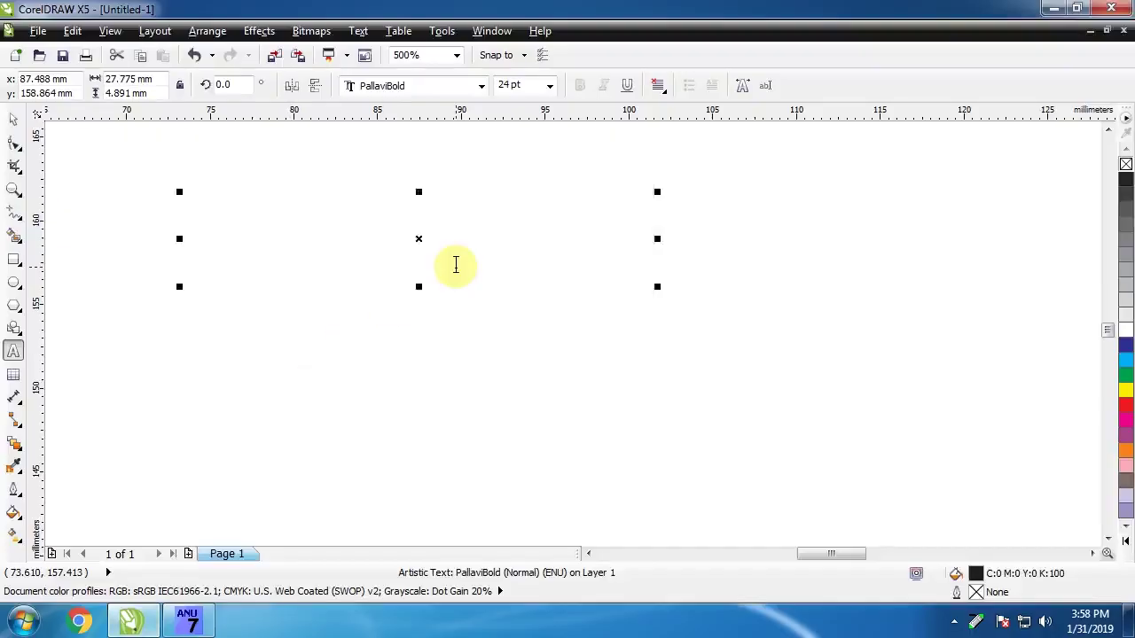
pyautogui.write('ಡలం')
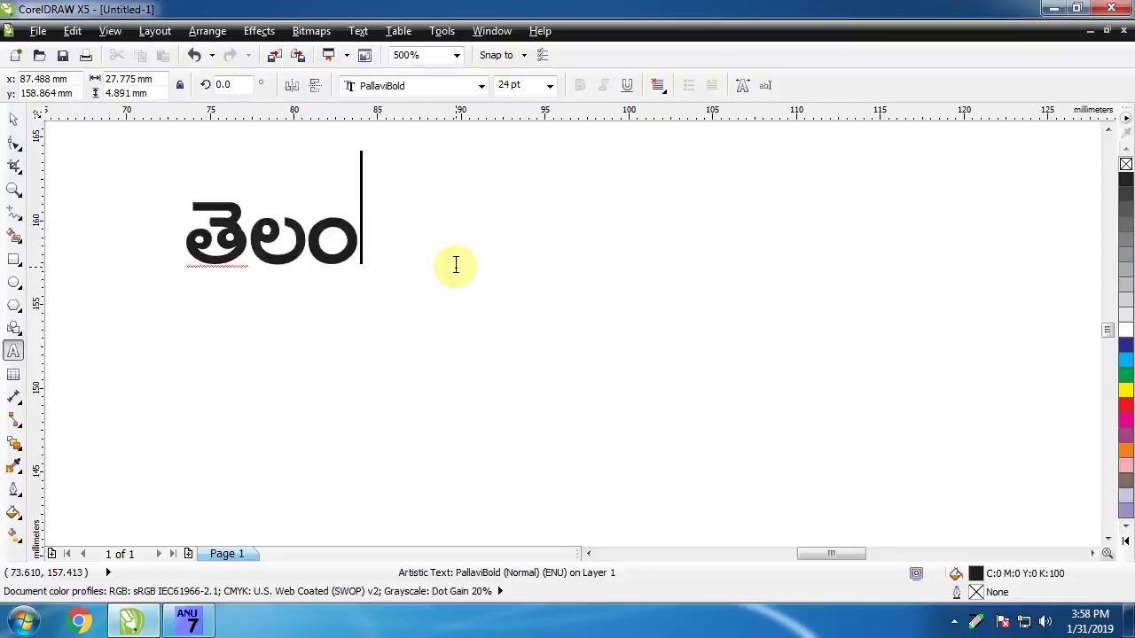
pyautogui.write('గాణ')
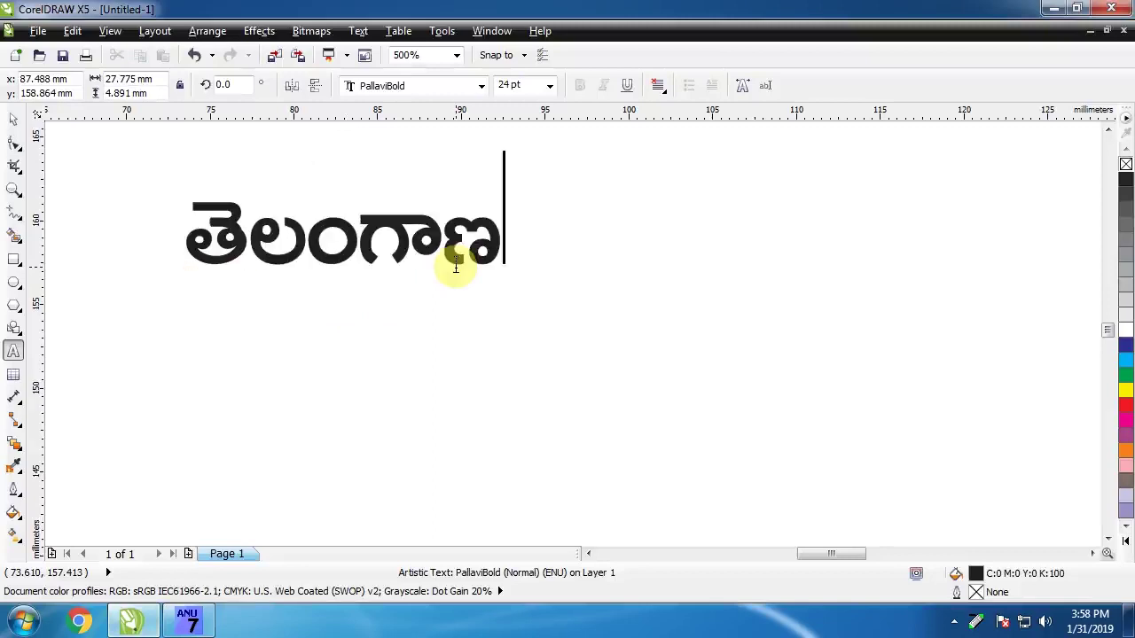
pyautogui.write(' రాష్ట్రం')
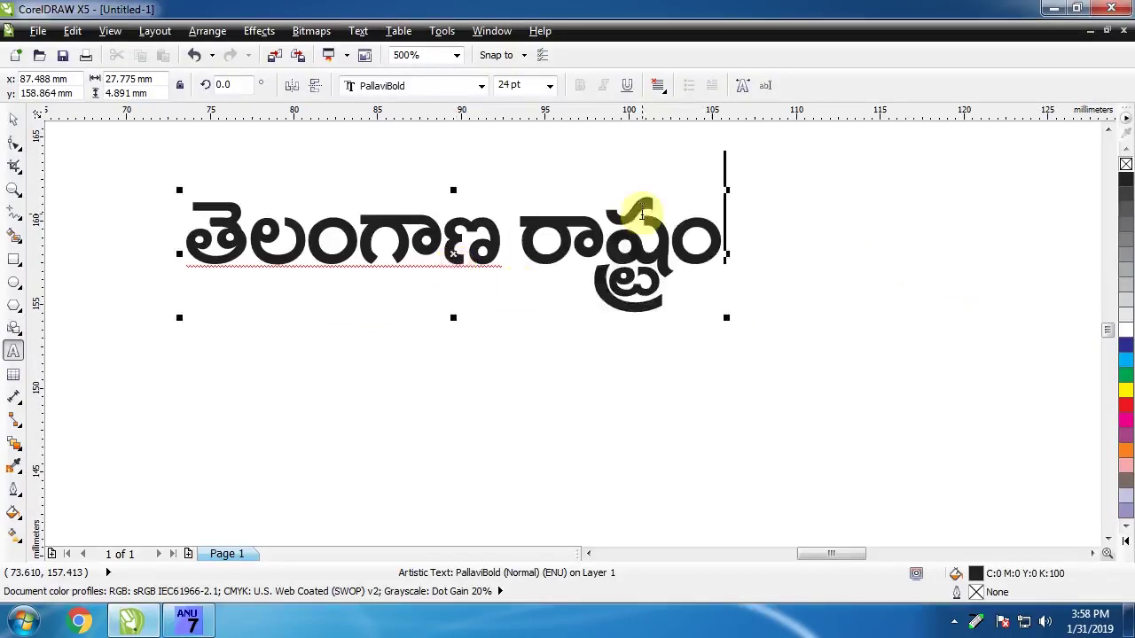
pyautogui.hotkey('ctrl', 'space')
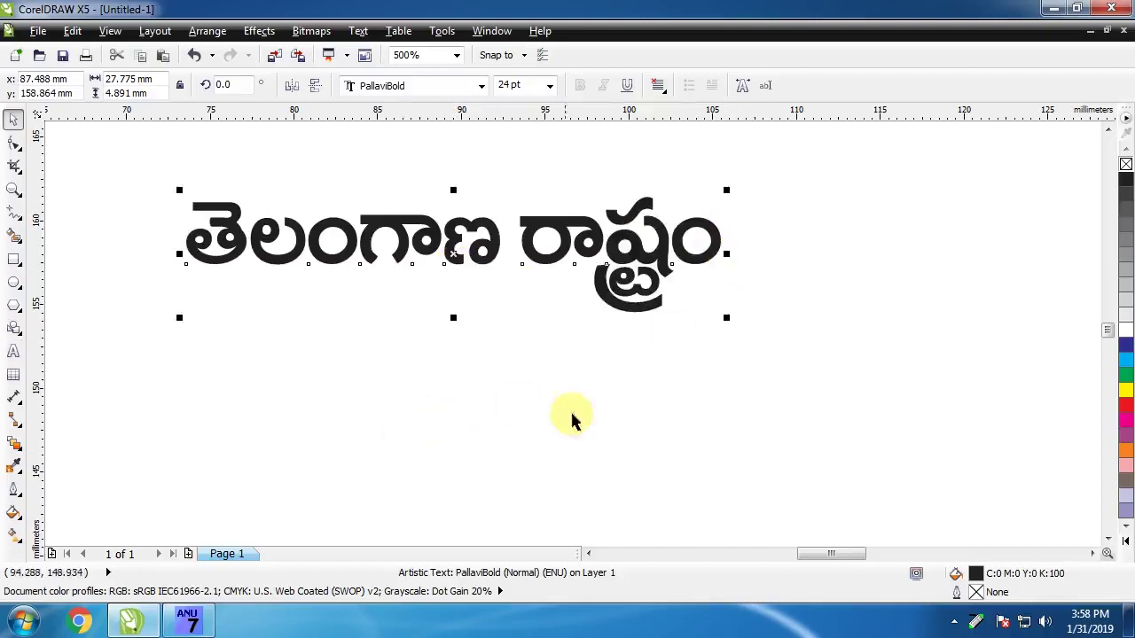
pyautogui.click(447, 427)
pyautogui.click(681, 233)
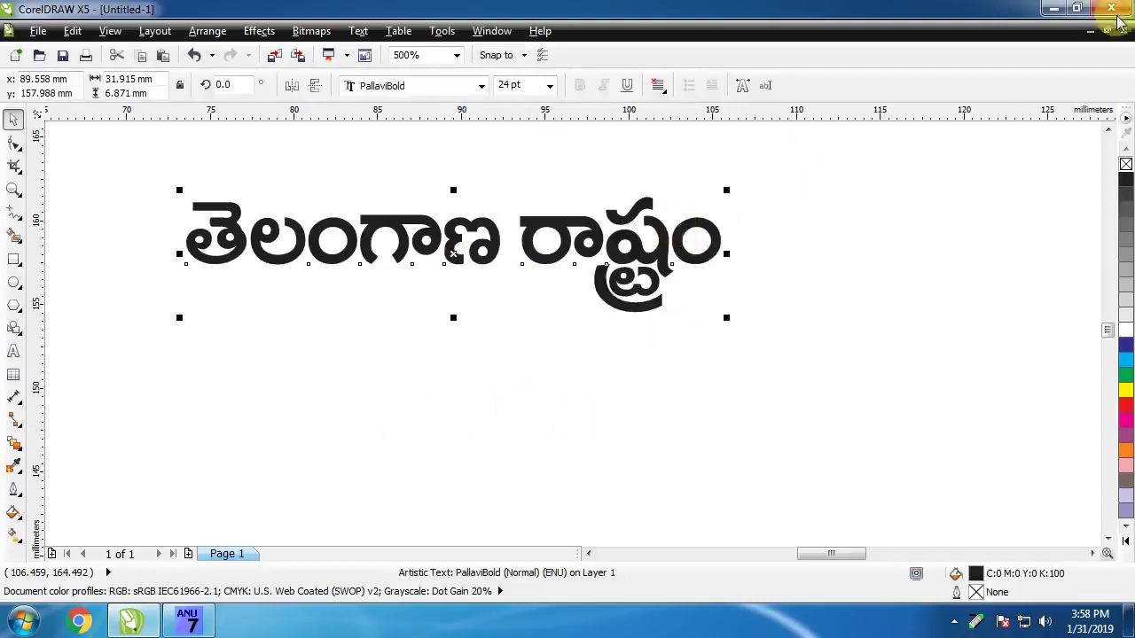
# Close the Untitled-1 drawing without saving, and close the ANU Script Manager window on the desktop
pyautogui.click(1125, 31)
pyautogui.click(577, 351)
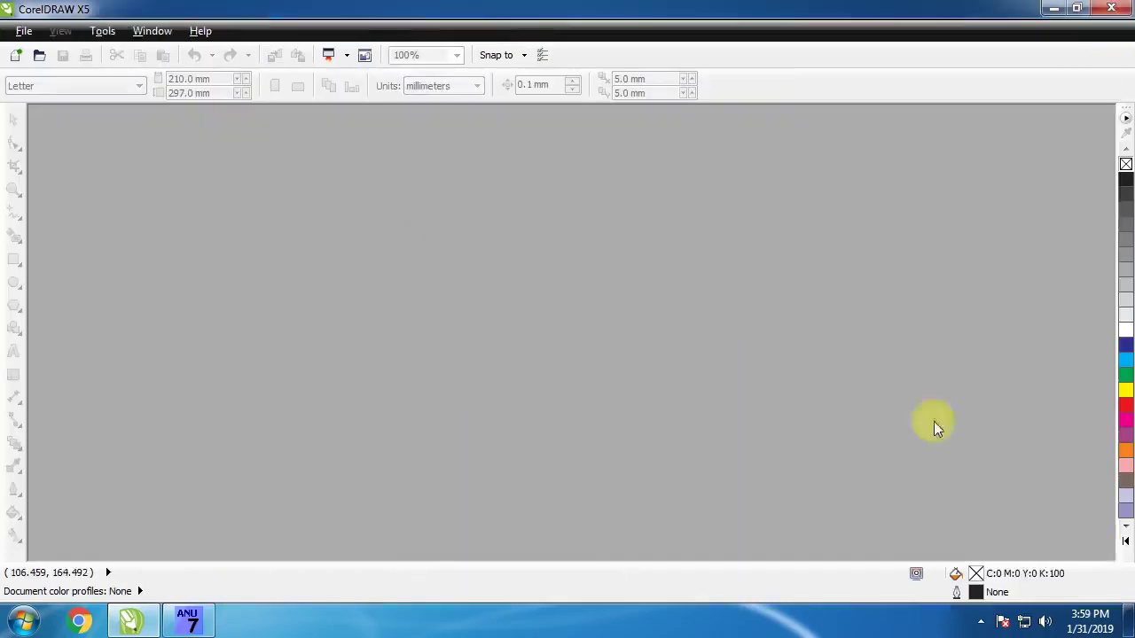
pyautogui.click(1053, 8)
pyautogui.click(191, 618)
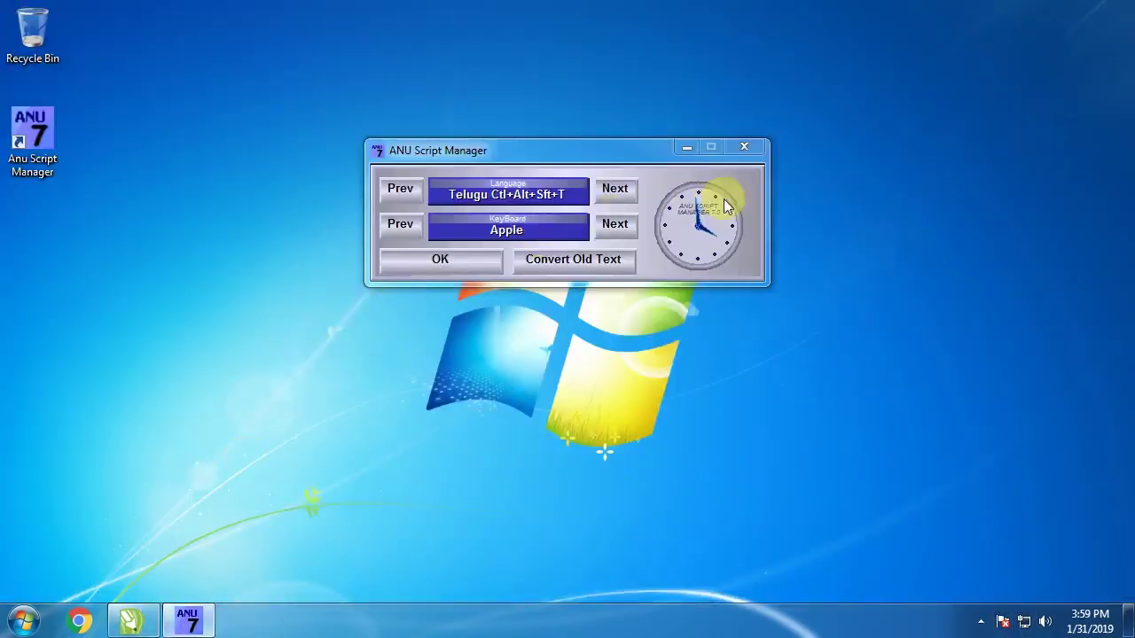
pyautogui.click(742, 153)
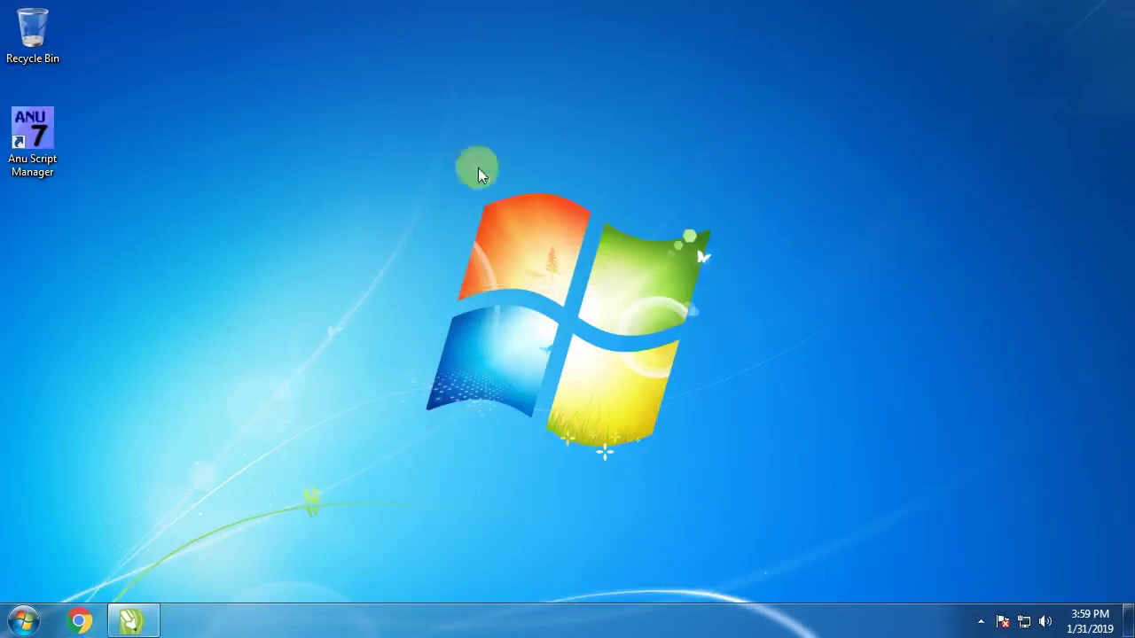
# Open the computer's system properties to check the Windows edition and system type, and close the window
pyautogui.click(23, 621)
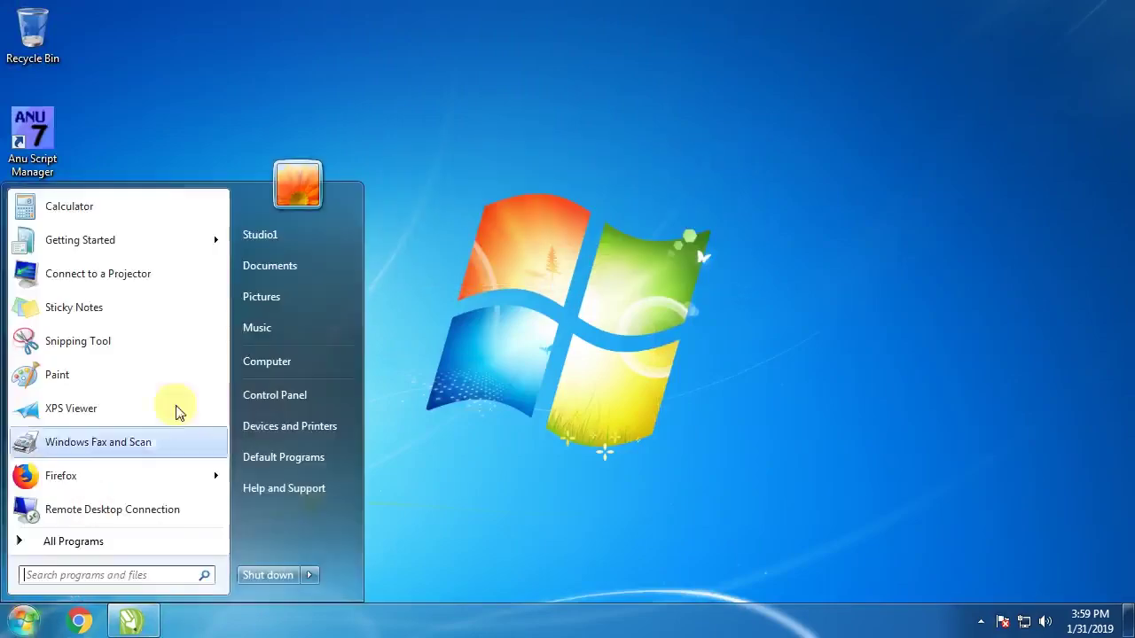
pyautogui.rightClick(322, 360)
pyautogui.click(397, 510)
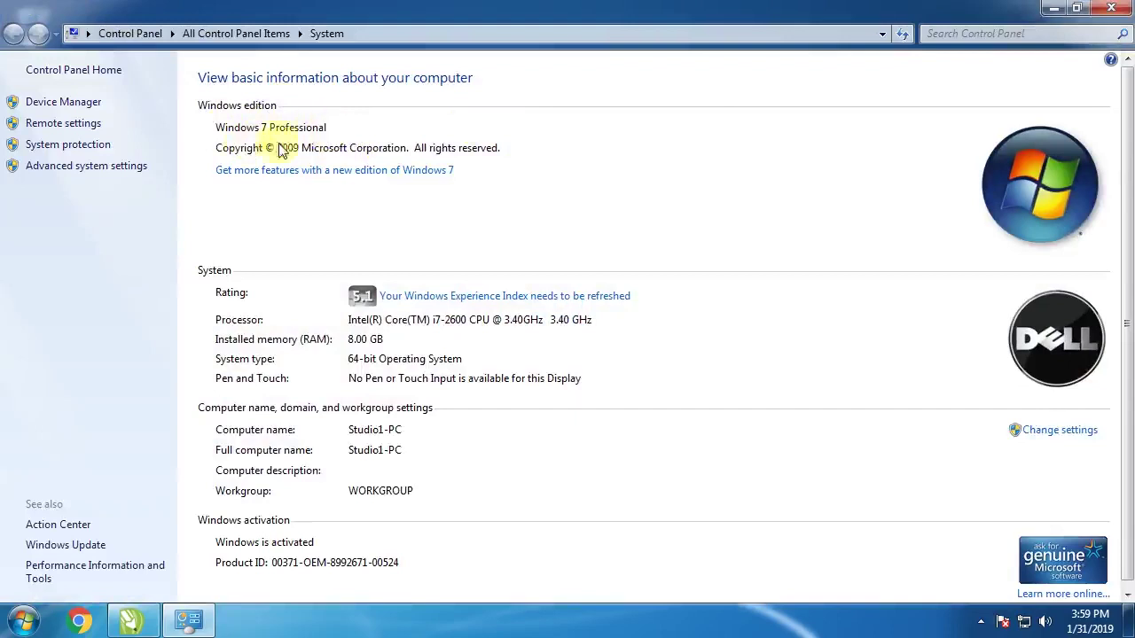
pyautogui.click(1114, 11)
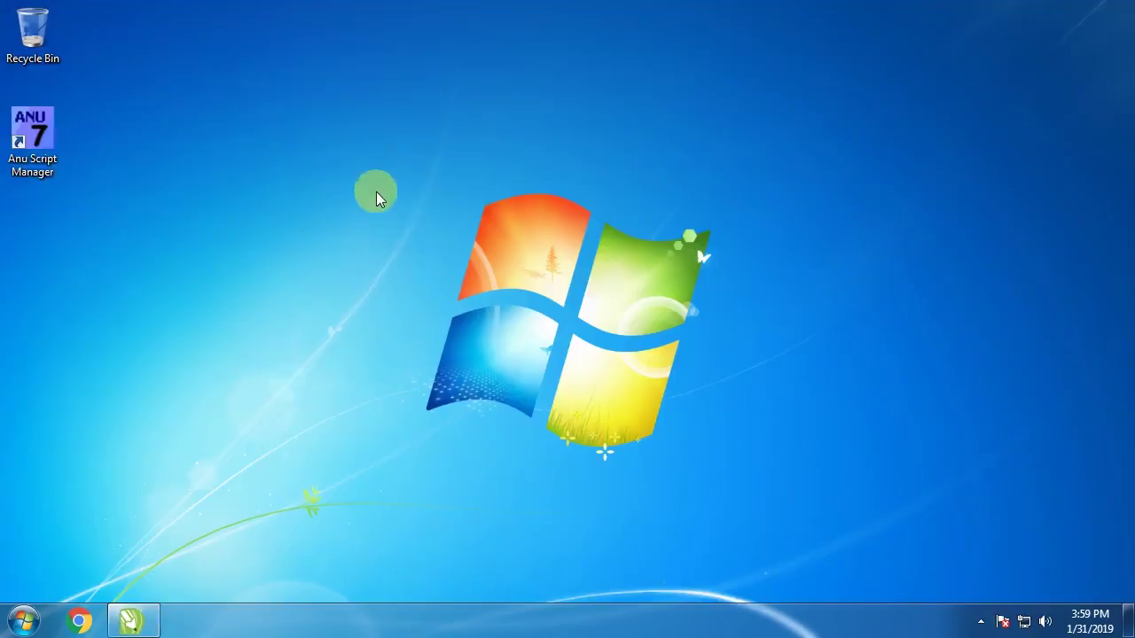
pyautogui.rightClick(375, 197)
pyautogui.click(452, 268)
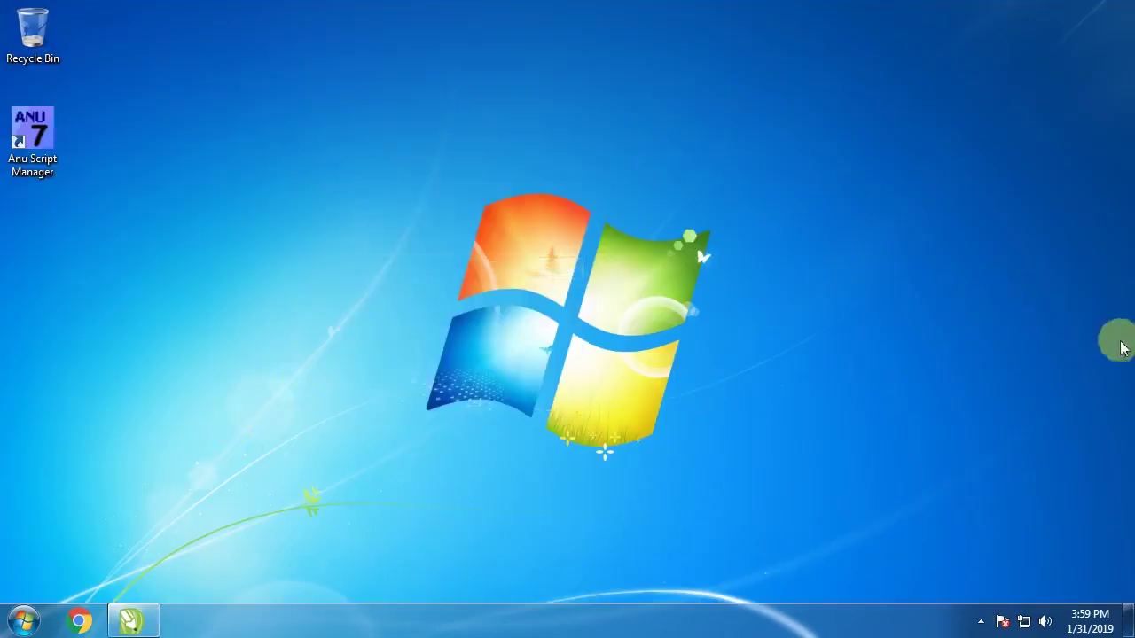
pyautogui.click(981, 626)
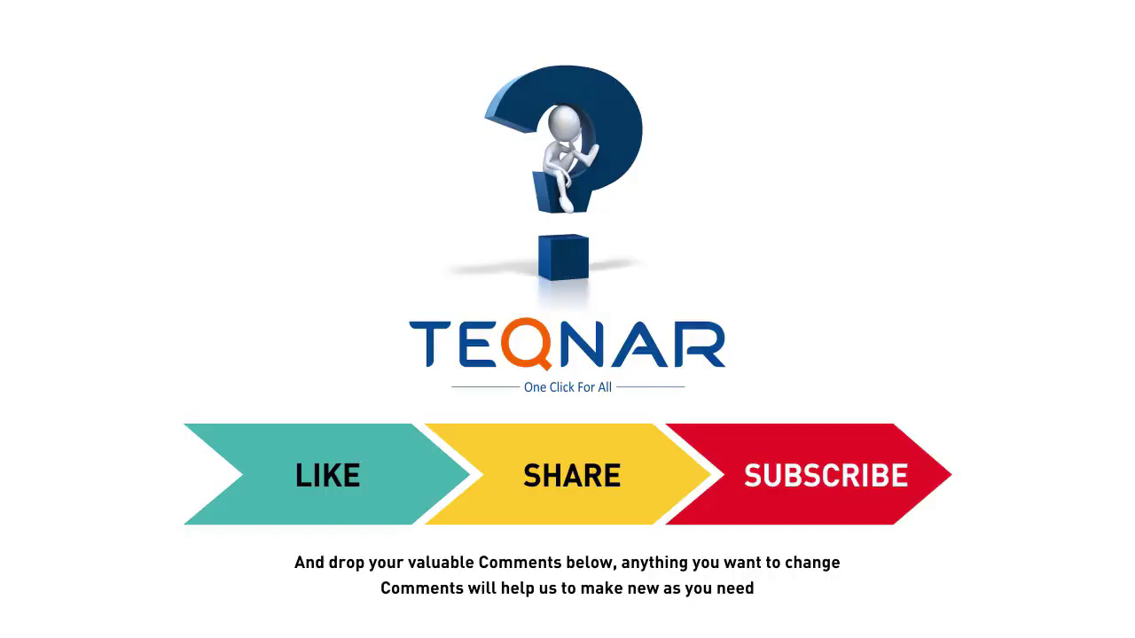